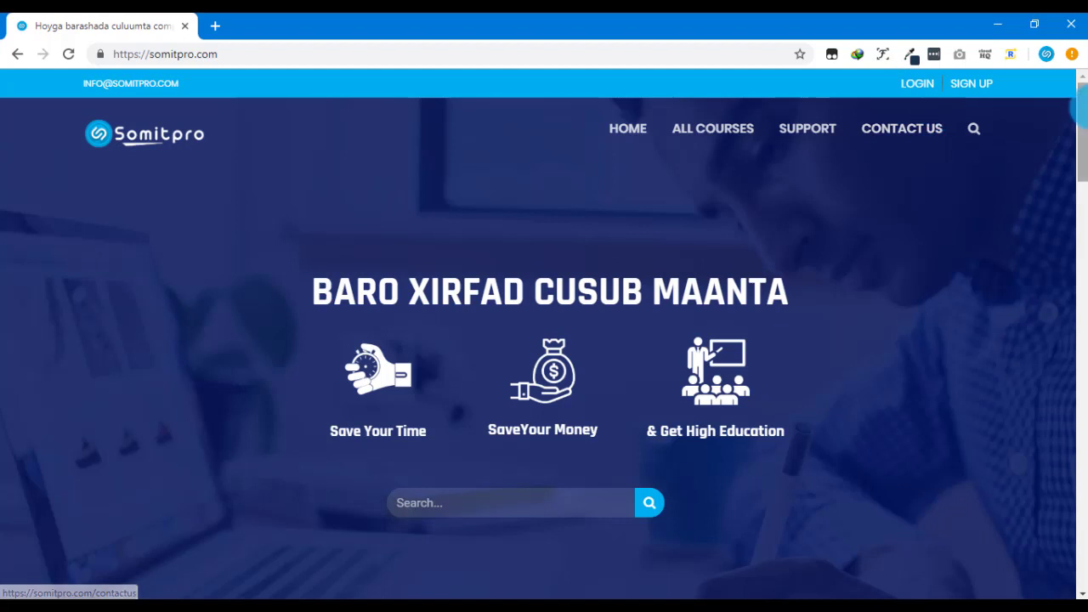
- Open the Somitpro registration page and enter a username
scroll(1068, 110, "down", 1)
scroll(1069, 109, "up", 1)
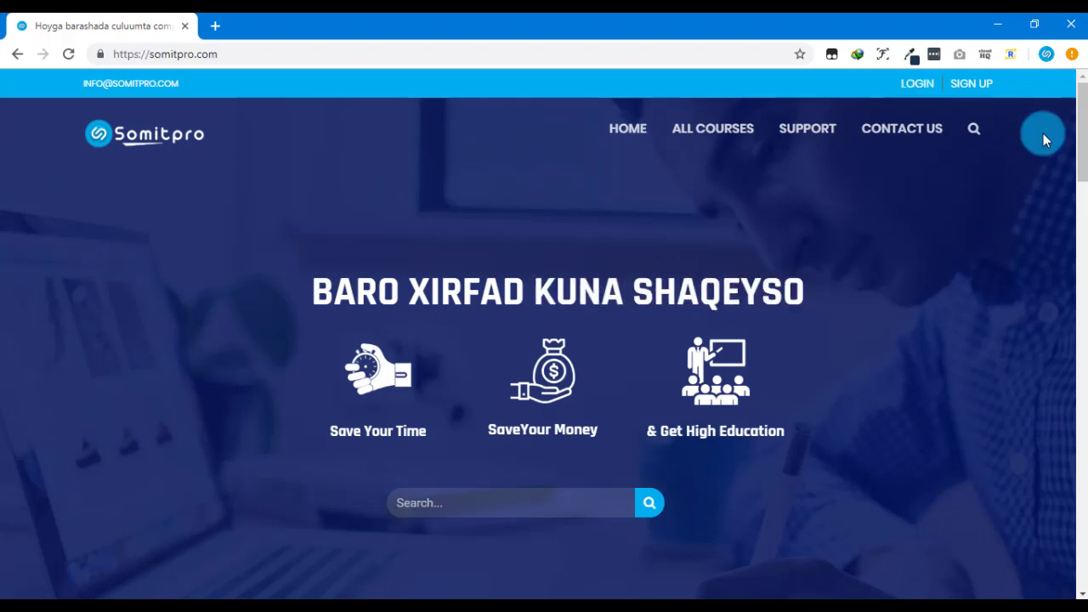
left_click(973, 85)
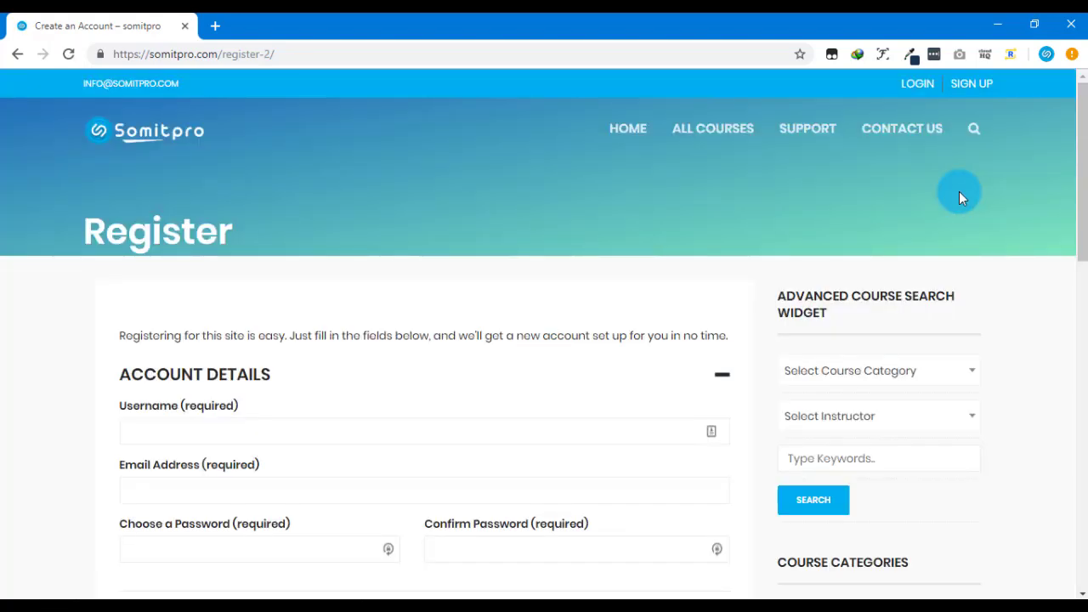
left_click_drag(1081, 102, 1080, 219)
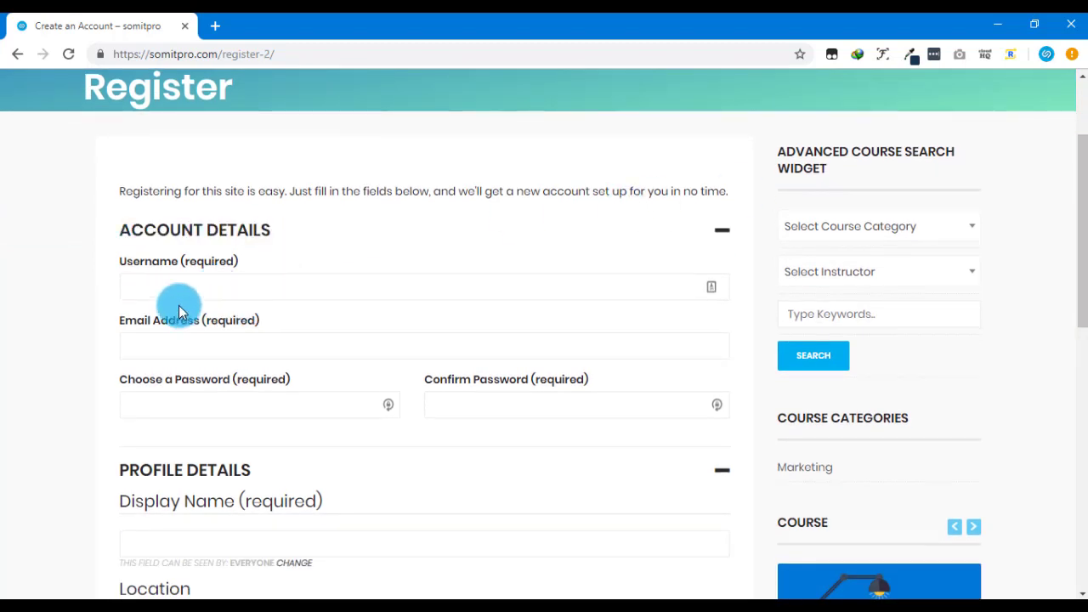
left_click(228, 289)
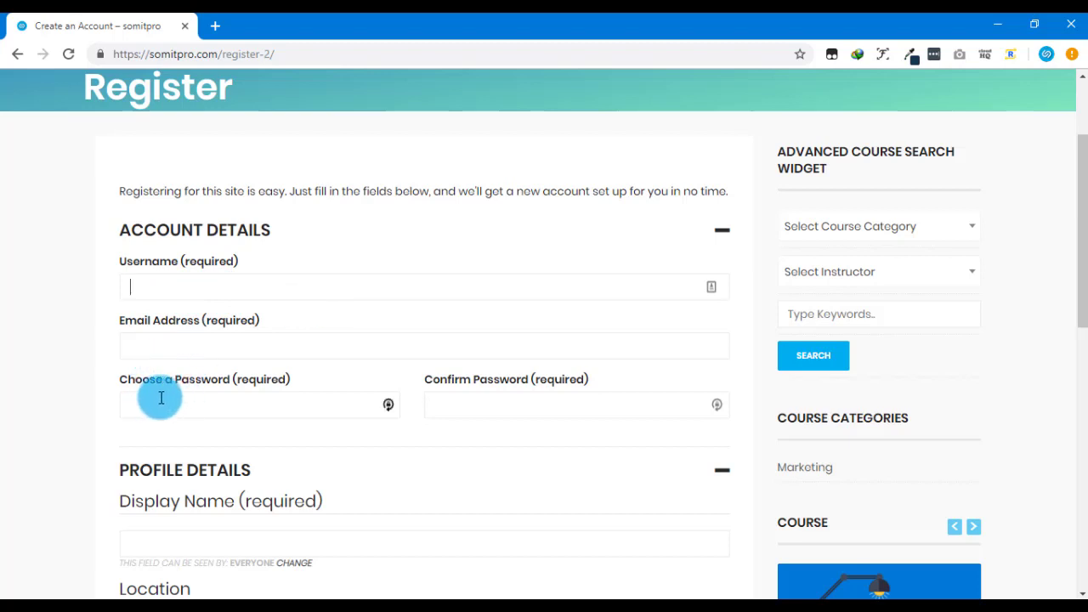
type("ha")
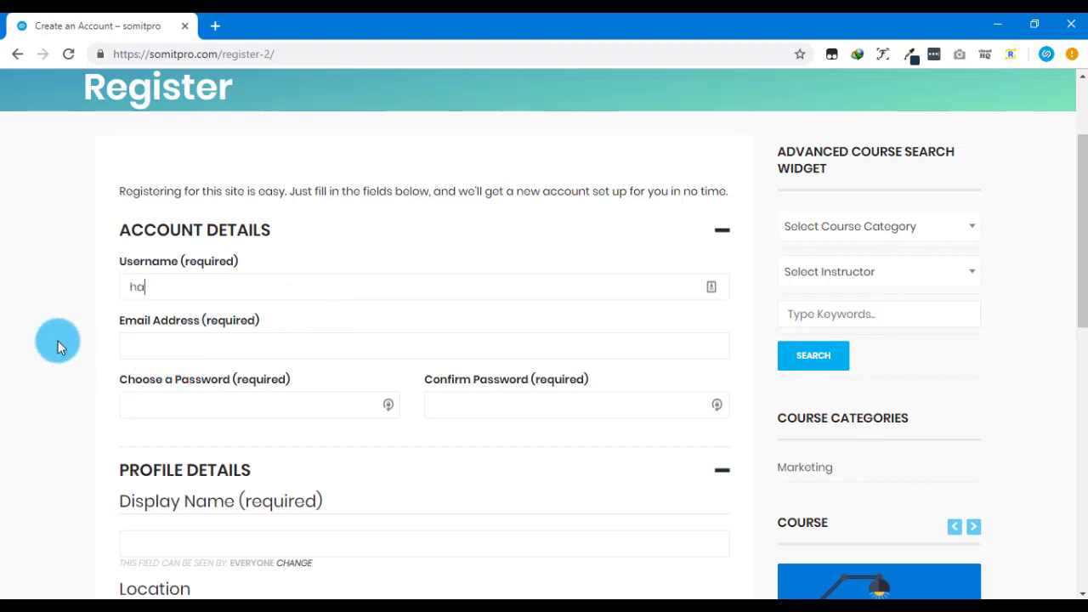
type("mari")
type("10")
- Accept the saved e-mail address, then type the account password and confirm it
key("Tab")
key("Down")
key("Return")
key("Tab")
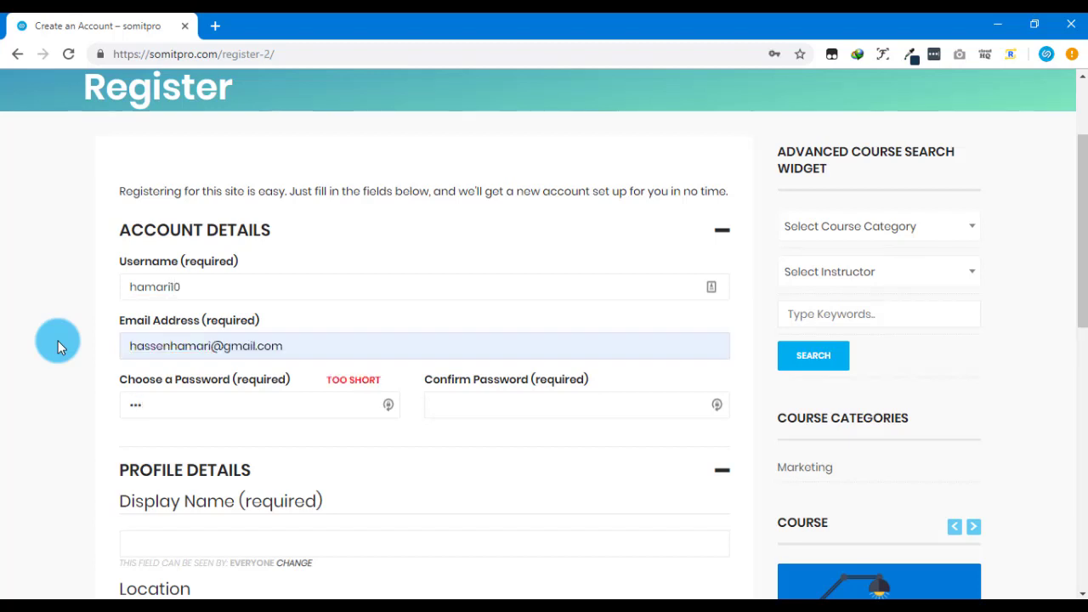
key("Tab")
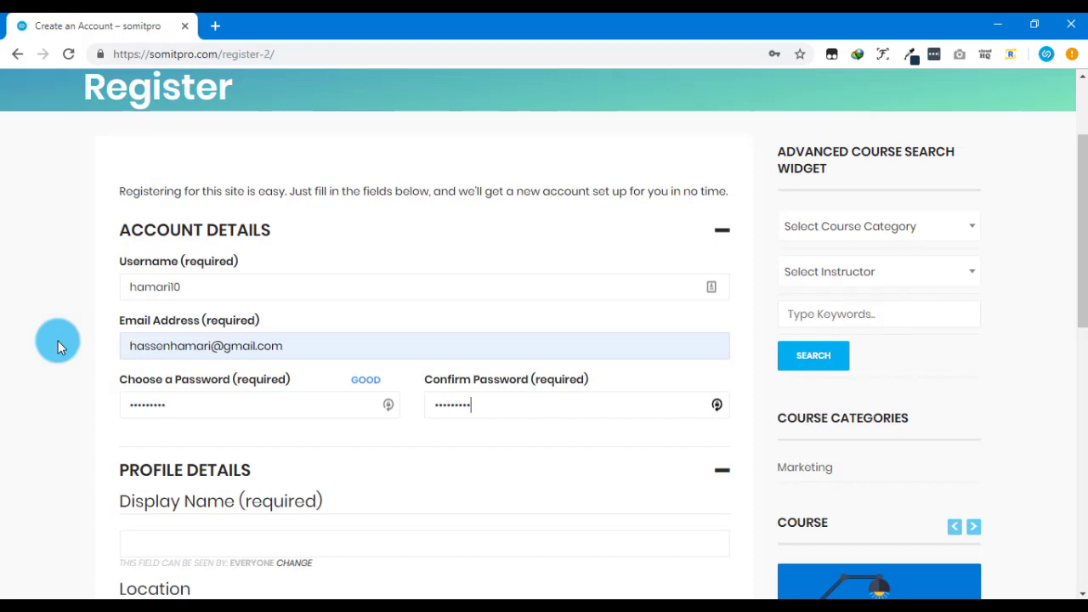
scroll(1077, 299, "down", 1)
left_click_drag(1078, 299, 1077, 305)
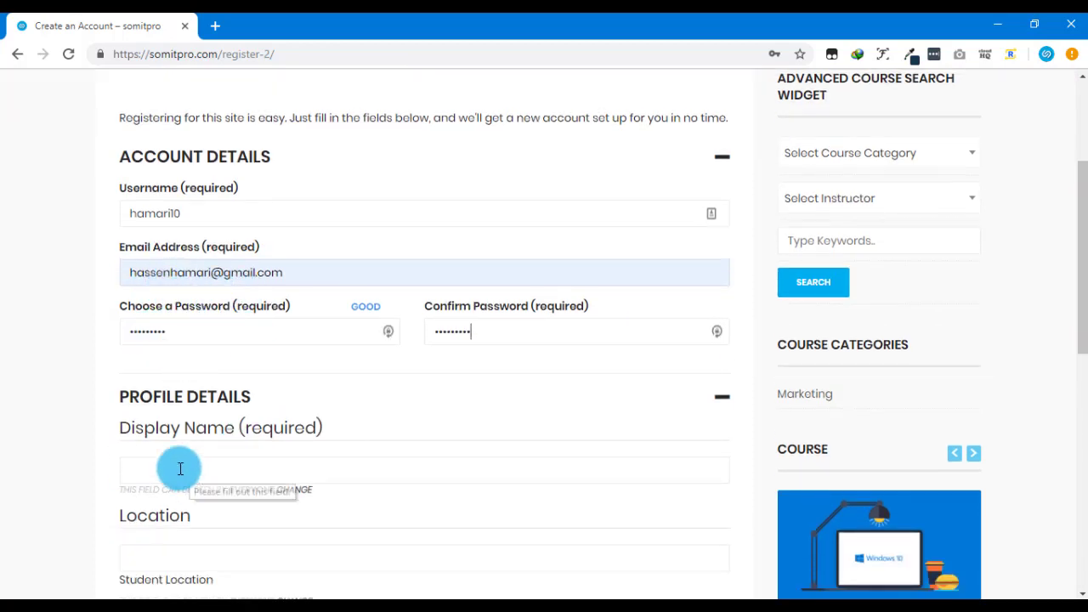
- Pick the saved display name from autofill and choose the suggested location somalia
left_click(268, 479)
left_click(357, 449)
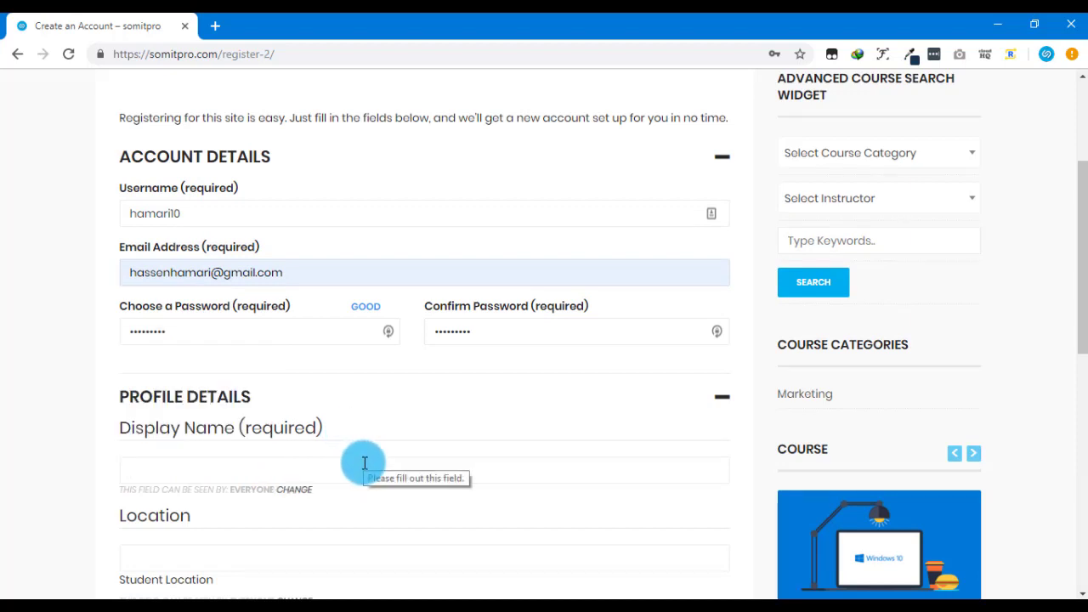
left_click(365, 463)
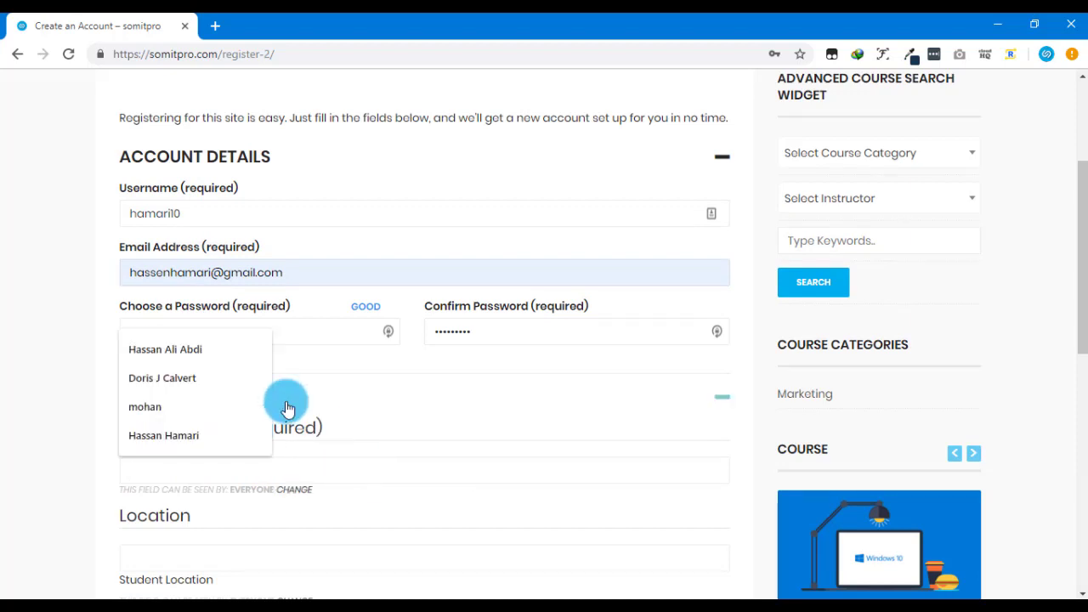
left_click(236, 348)
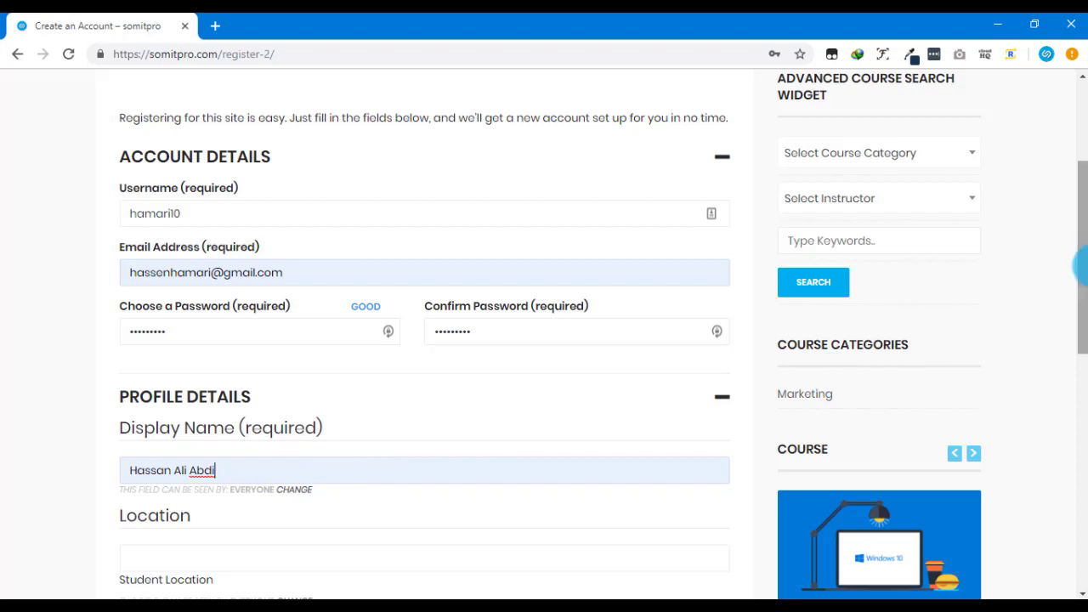
left_click_drag(1083, 266, 1083, 352)
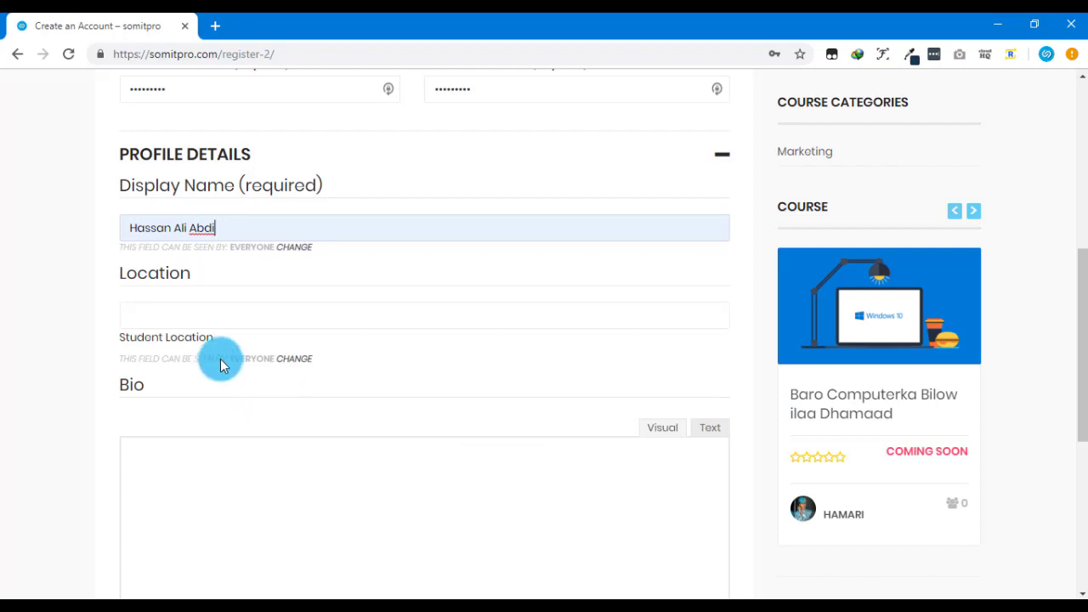
left_click(182, 328)
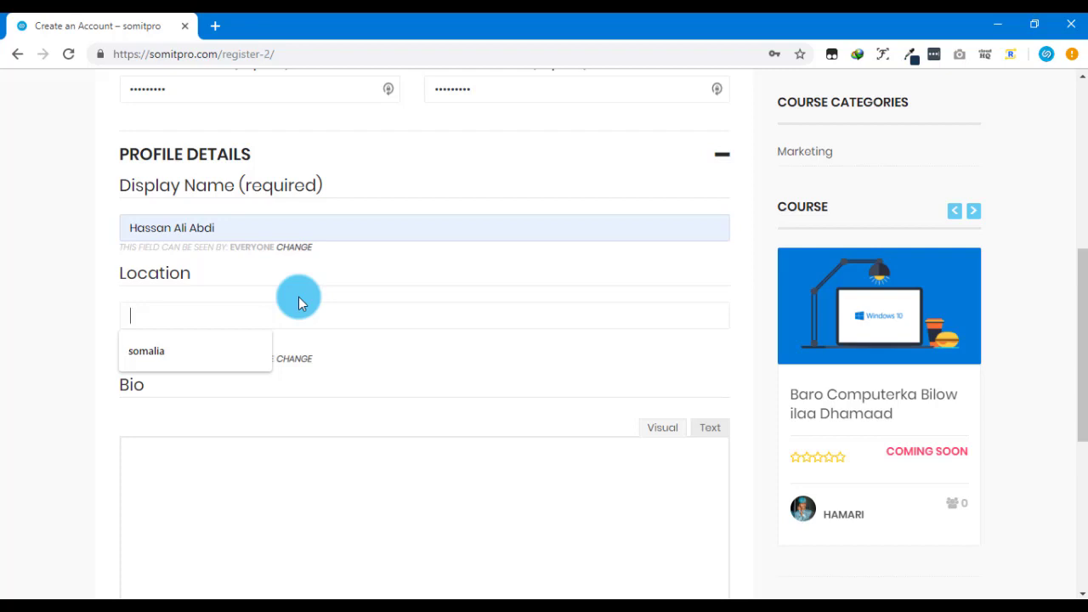
left_click(236, 353)
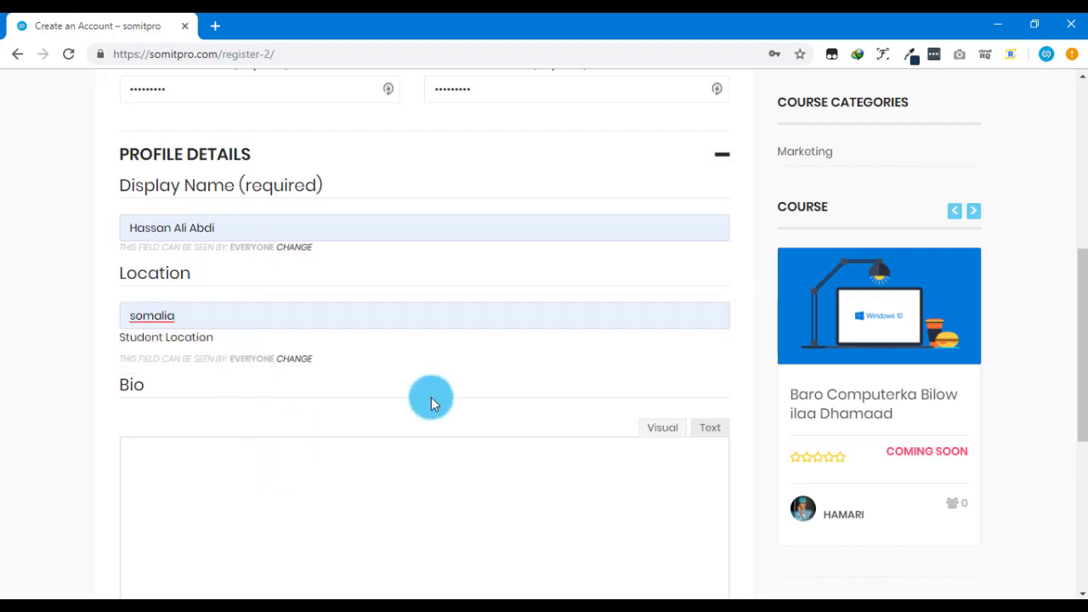
scroll(194, 323, "up", 3)
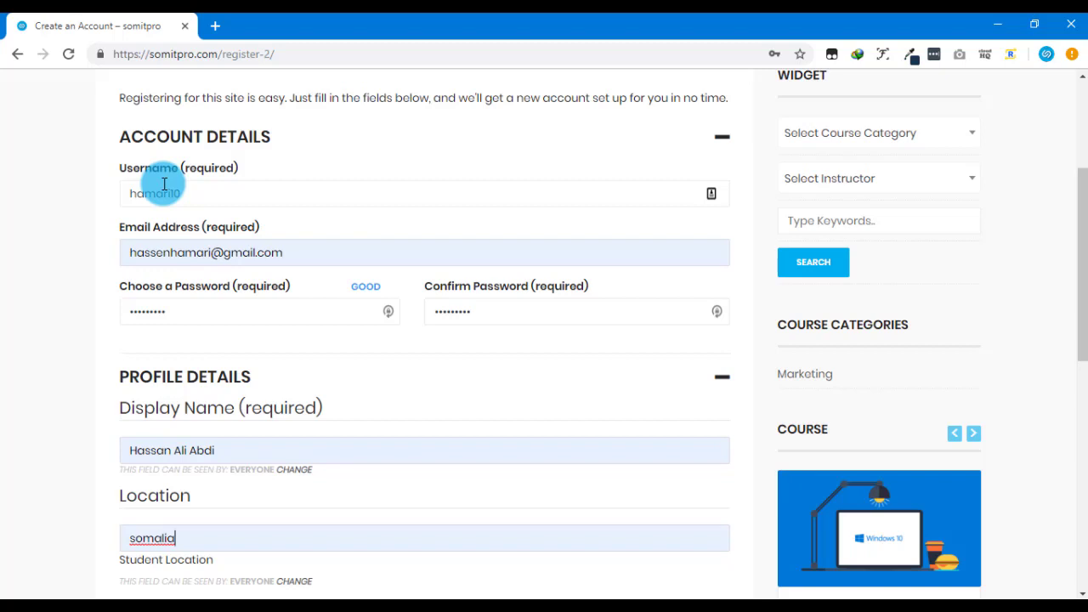
scroll(164, 184, "down", 3)
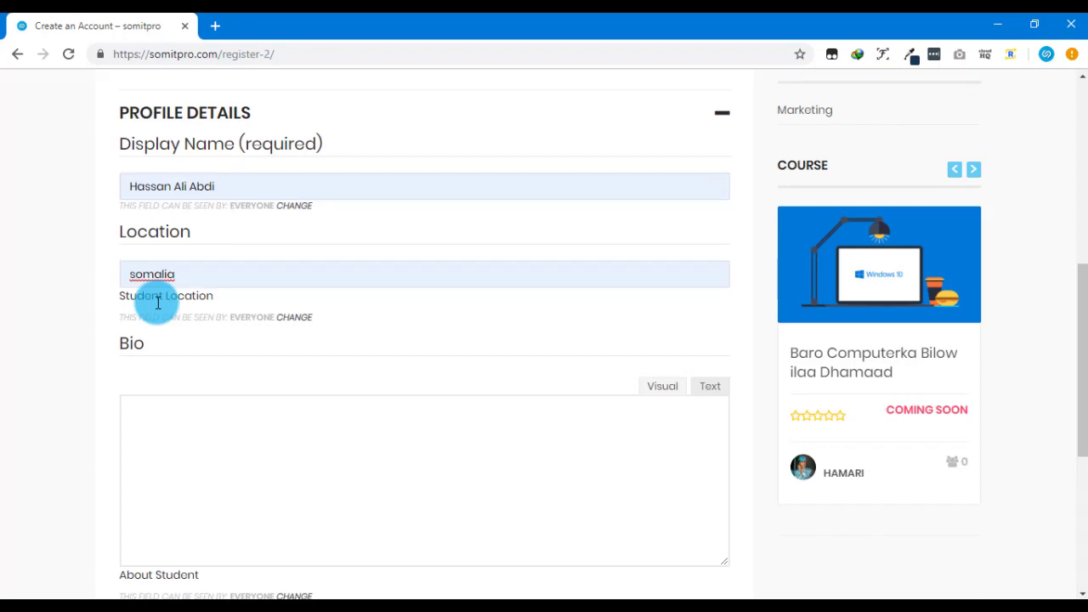
- Submit the registration, which reports the e-mail as already used, then open Gmail in a new tab
key("Return")
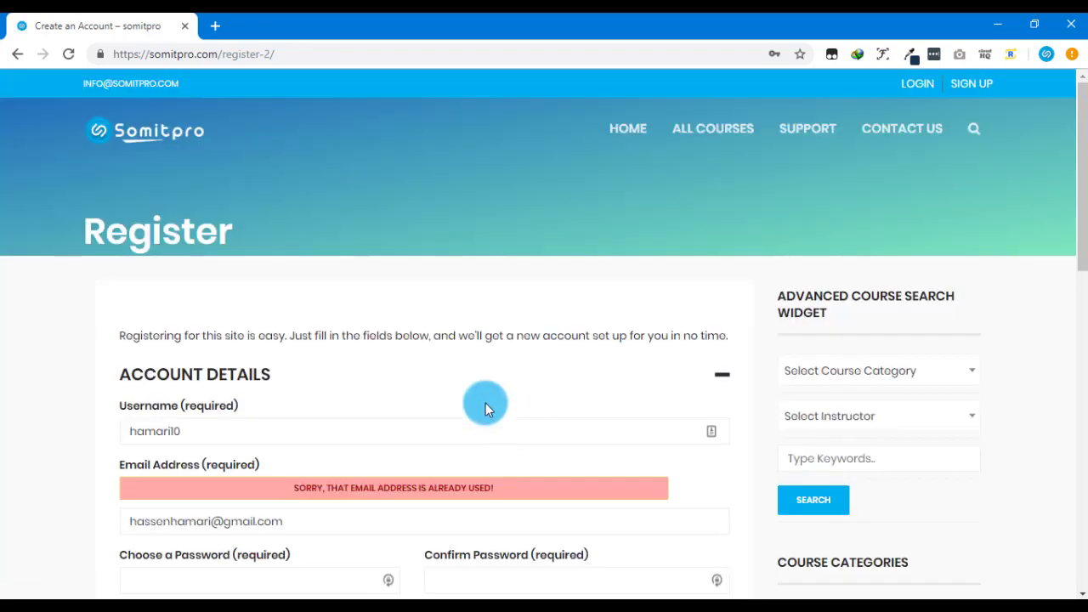
left_click(224, 31)
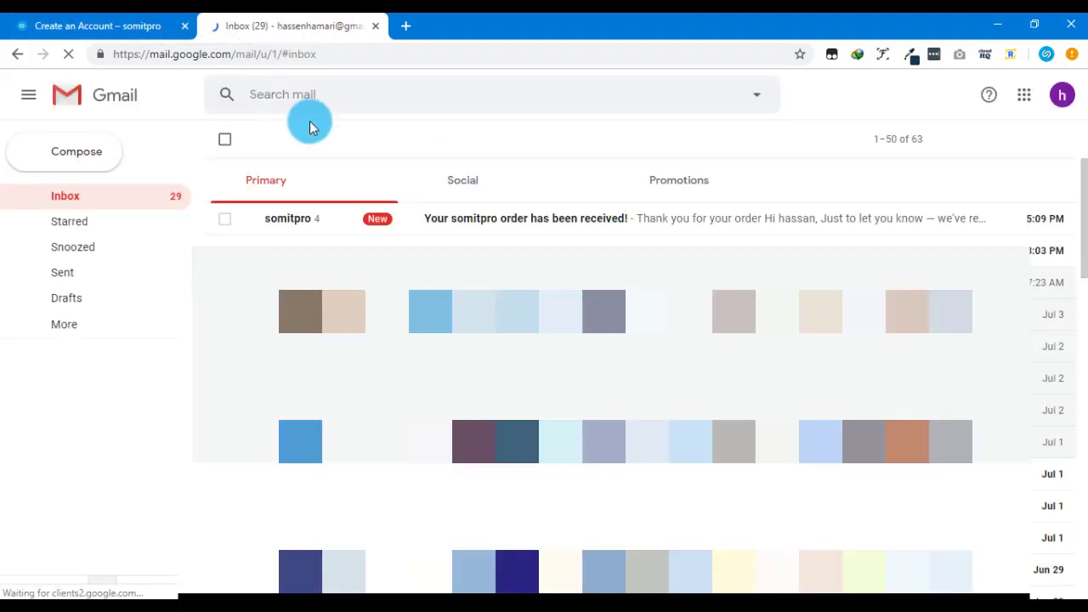
- Open the '[somitpro] Activate your account' email and follow its activation link
left_click(510, 218)
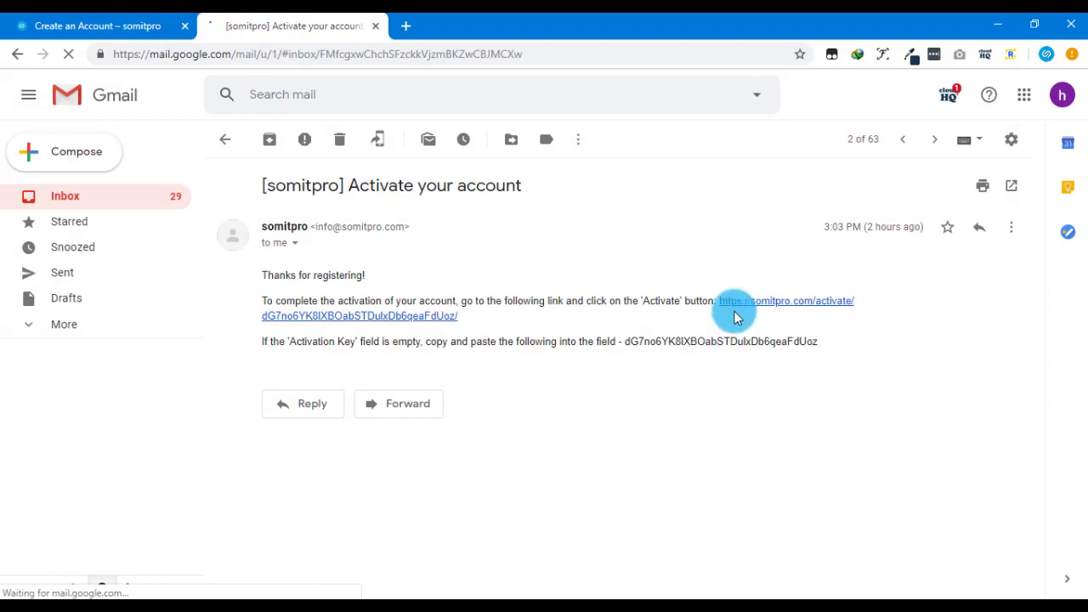
left_click(763, 304)
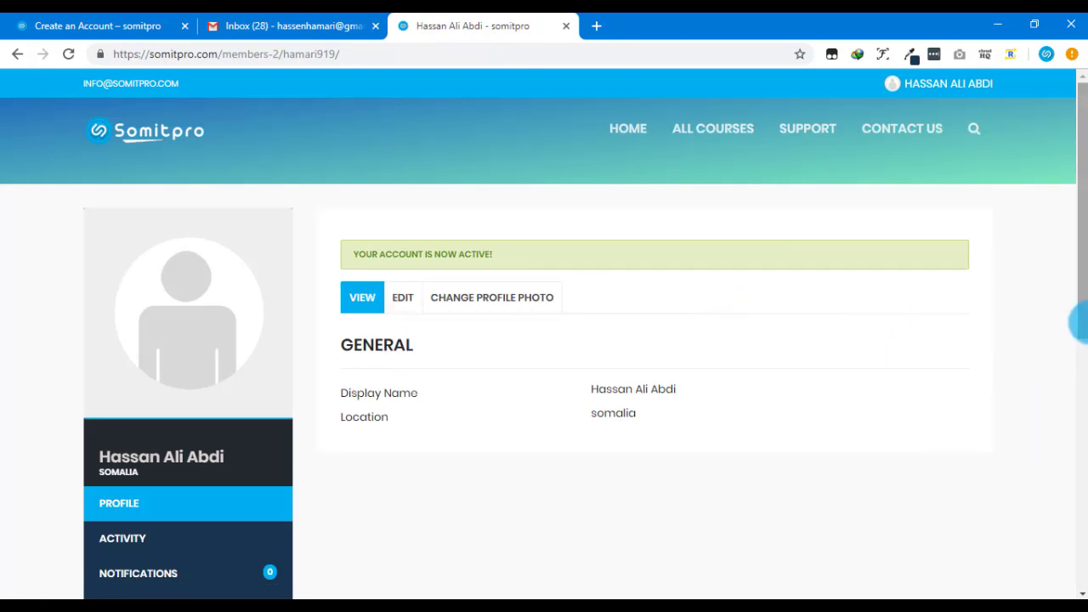
- Scroll the activated profile page and go to ALL COURSES
mouse_move(1078, 218)
left_mouse_down()
mouse_move(1078, 277)
mouse_move(1078, 216)
left_mouse_up()
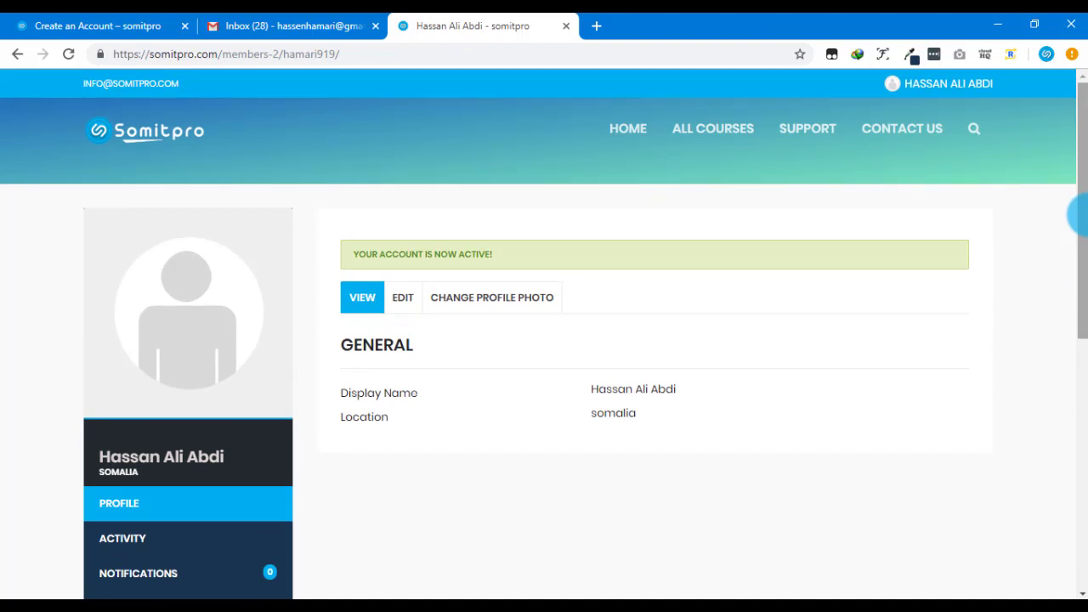
mouse_move(1078, 216)
left_mouse_down()
mouse_move(1078, 315)
mouse_move(1078, 204)
left_mouse_up()
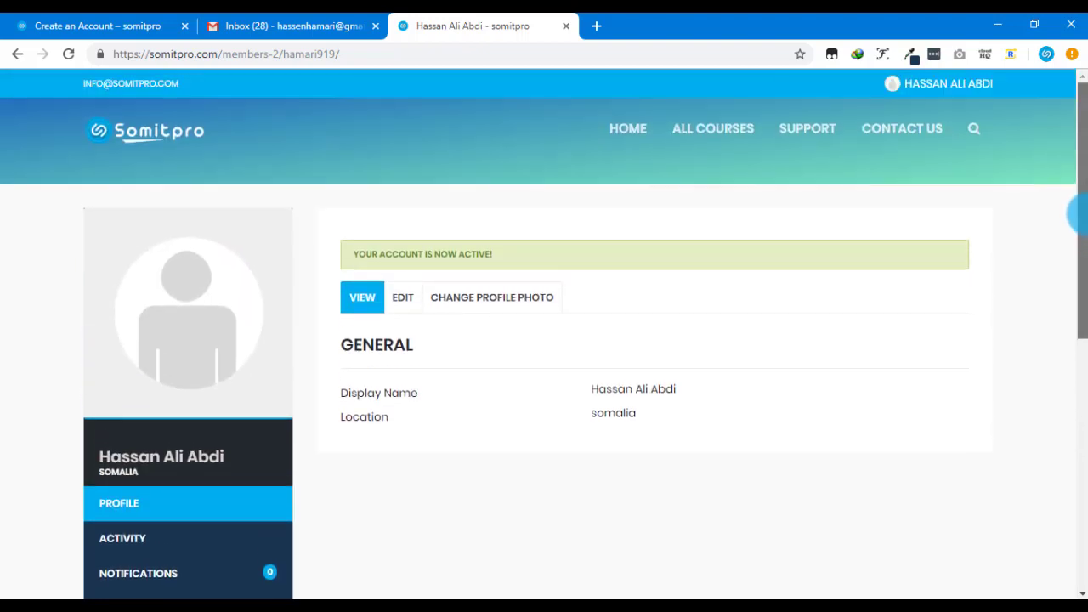
left_click(712, 129)
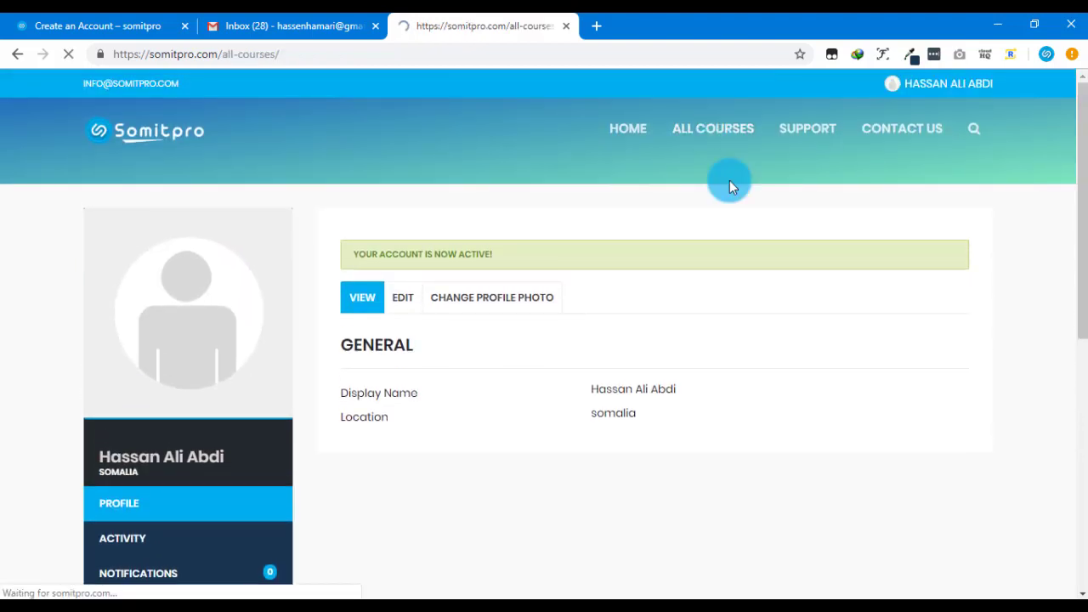
- Open Complete Adobe Photoshop (10.00$), take the course and proceed to checkout
scroll(1080, 204, "down", 2)
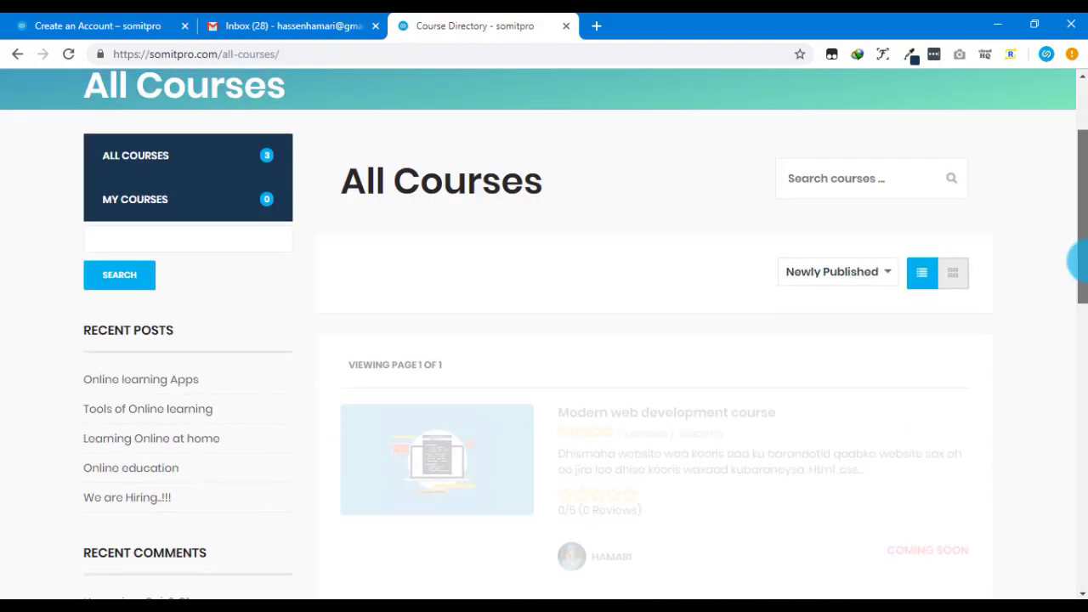
scroll(1079, 231, "down", 2)
scroll(1080, 291, "down", 1)
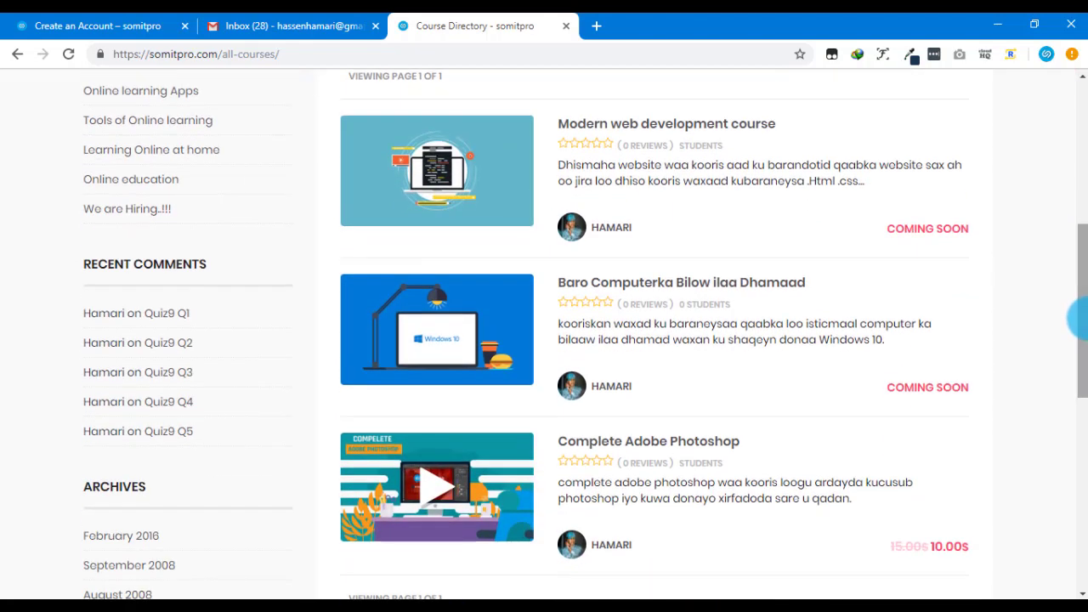
left_click(616, 447)
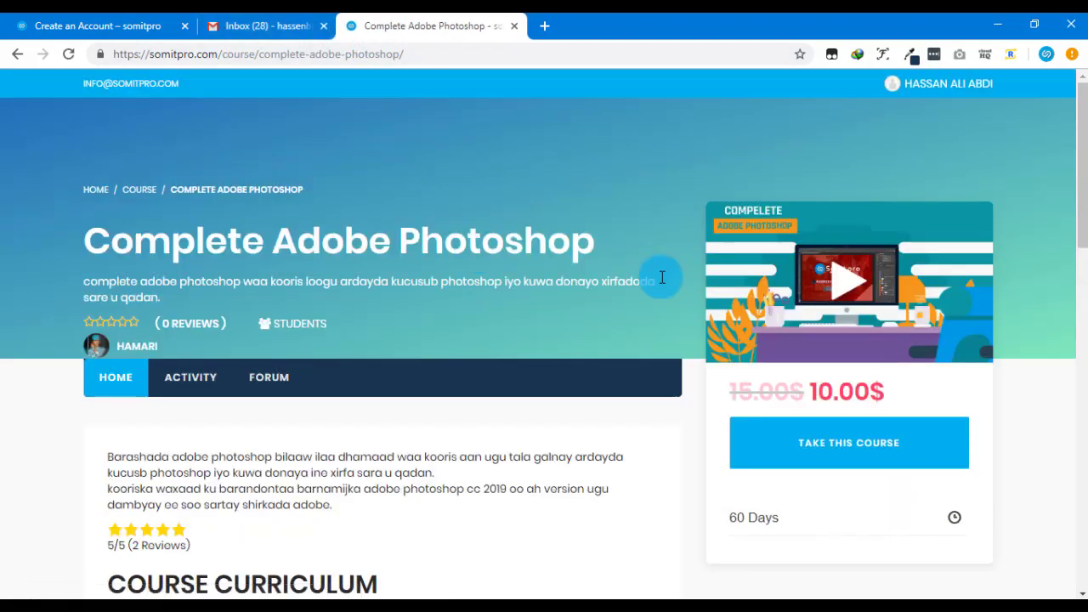
left_click_drag(1077, 170, 1079, 200)
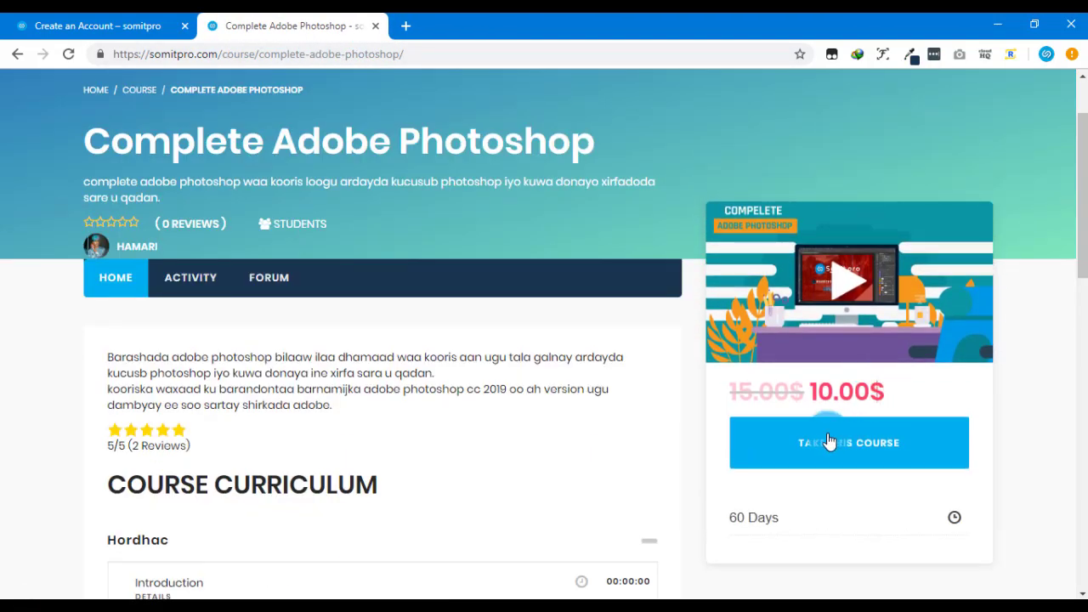
left_click(863, 450)
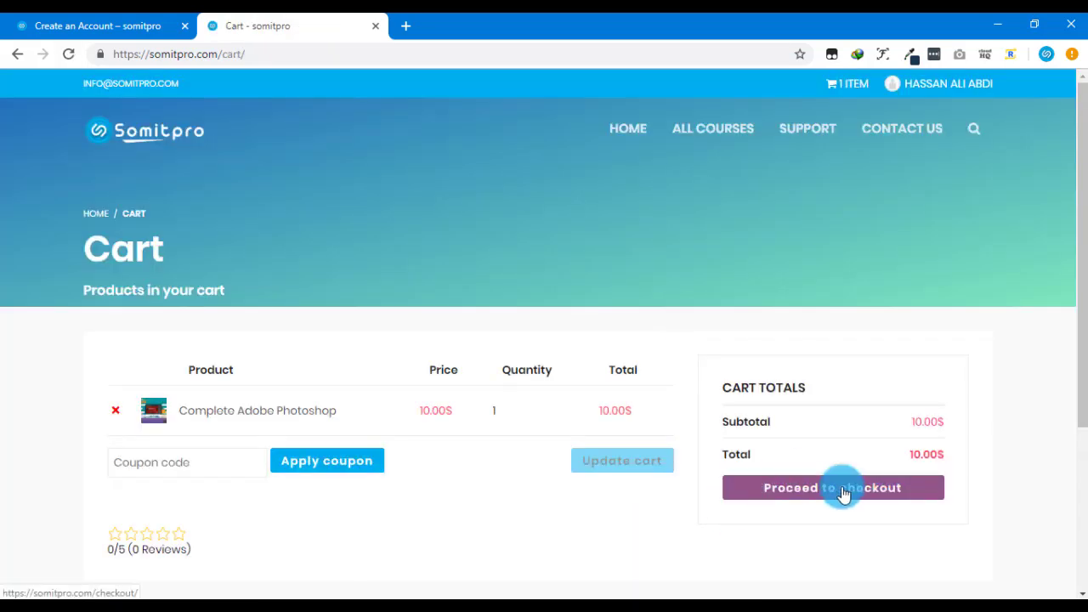
left_click(842, 491)
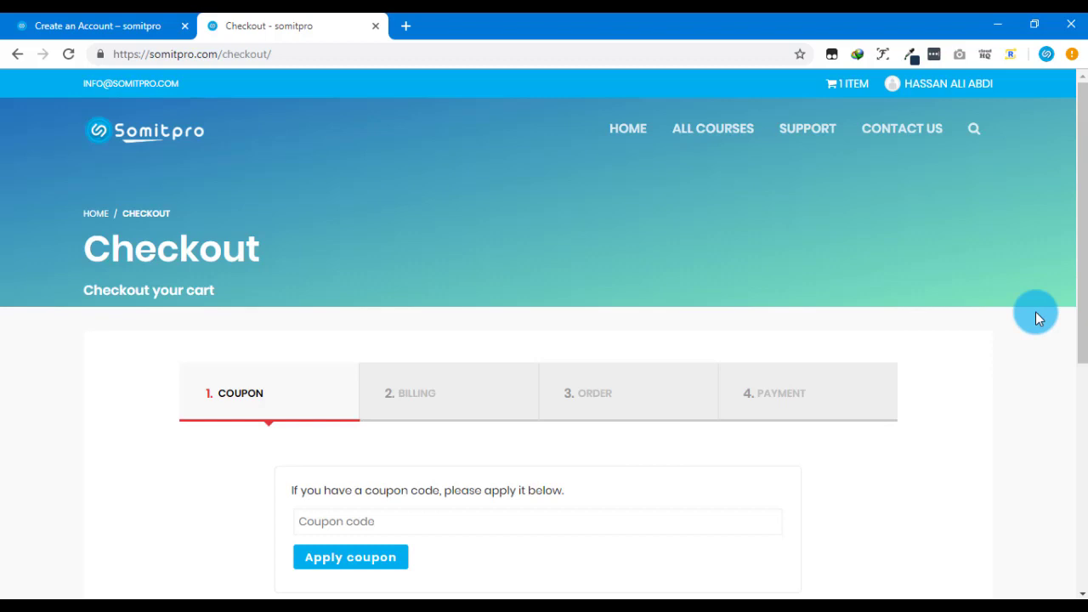
- Apply coupon code somitpro to the order and continue to Billing details
scroll(1078, 323, "down", 2)
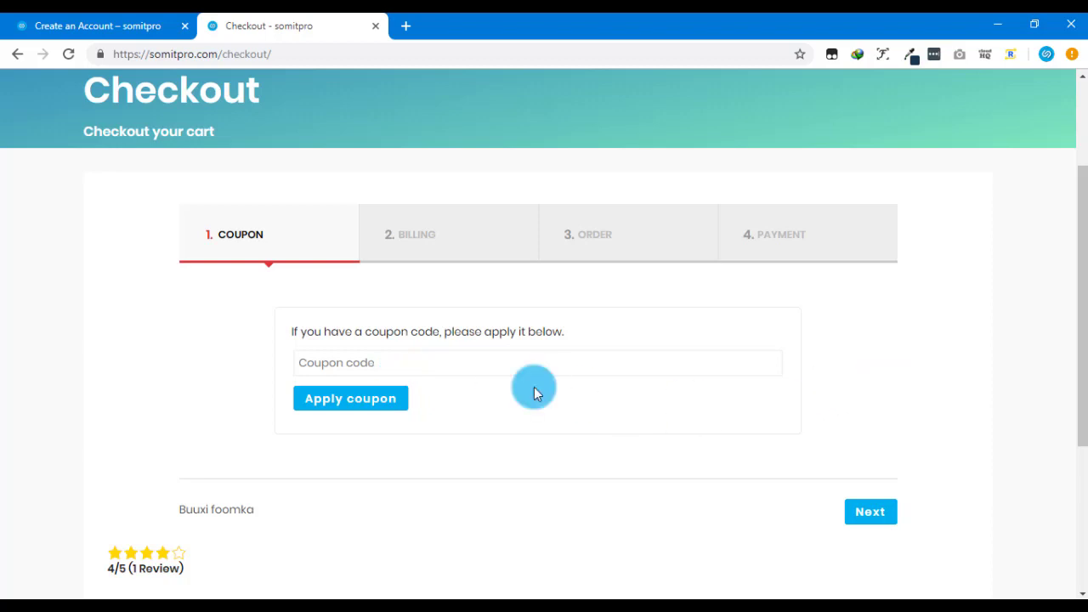
left_click(398, 359)
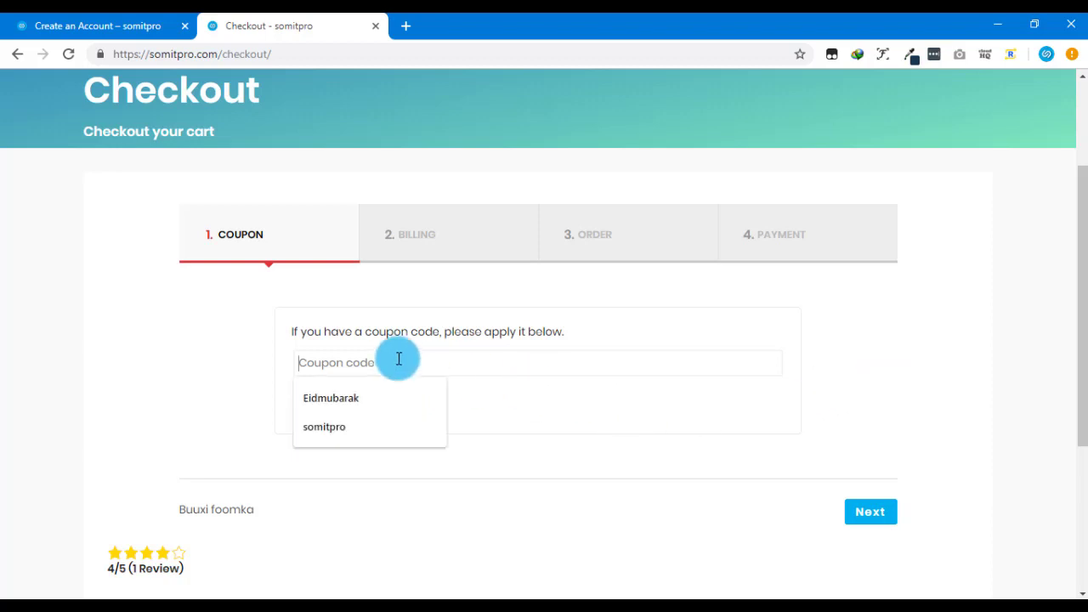
type("somitp")
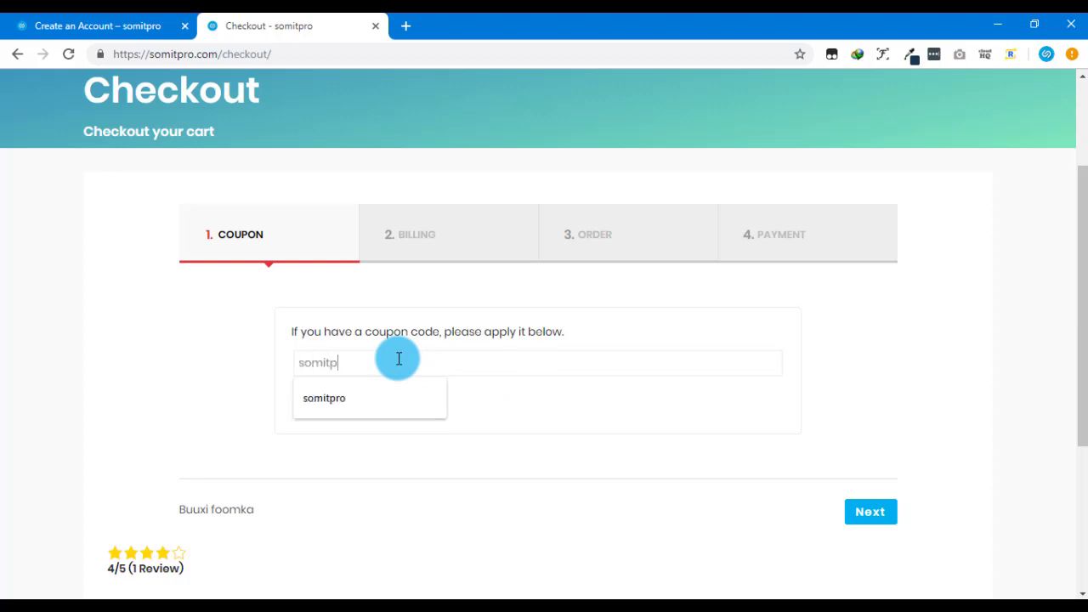
type("ro")
left_click(353, 408)
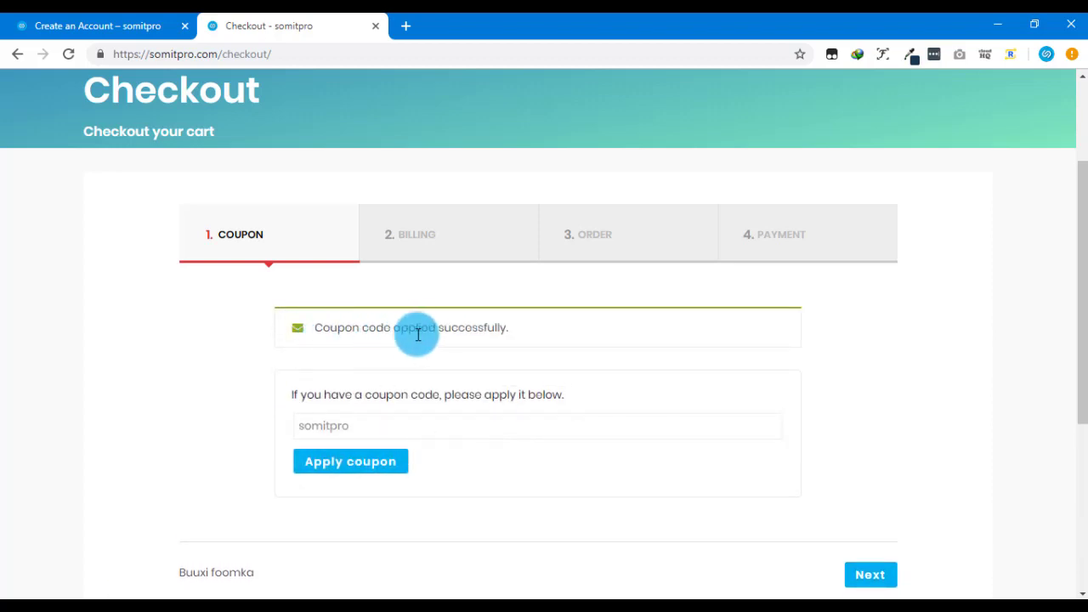
left_click(309, 474)
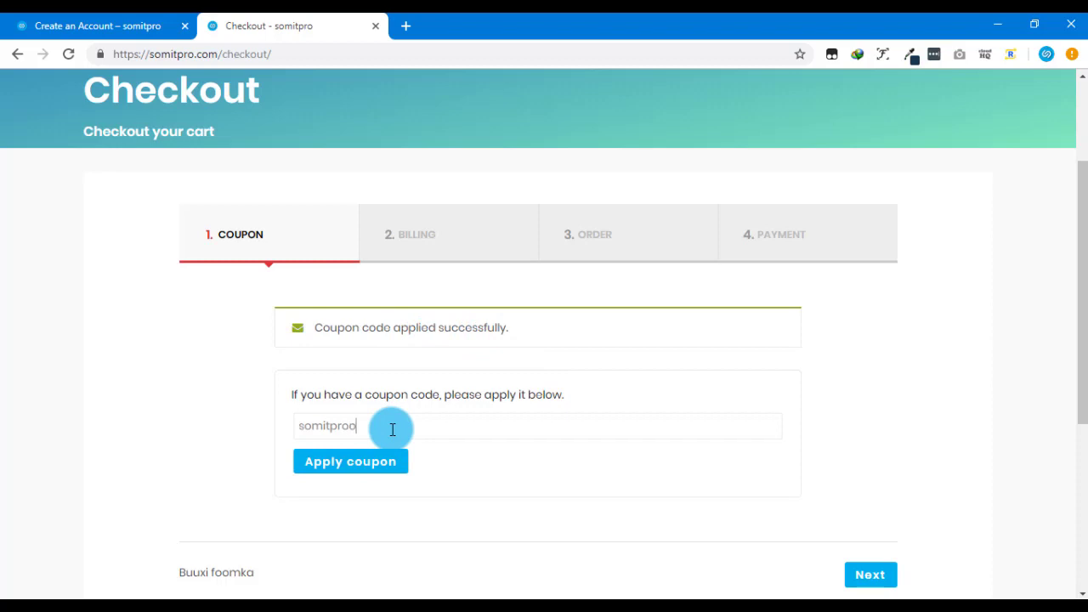
left_click(393, 468)
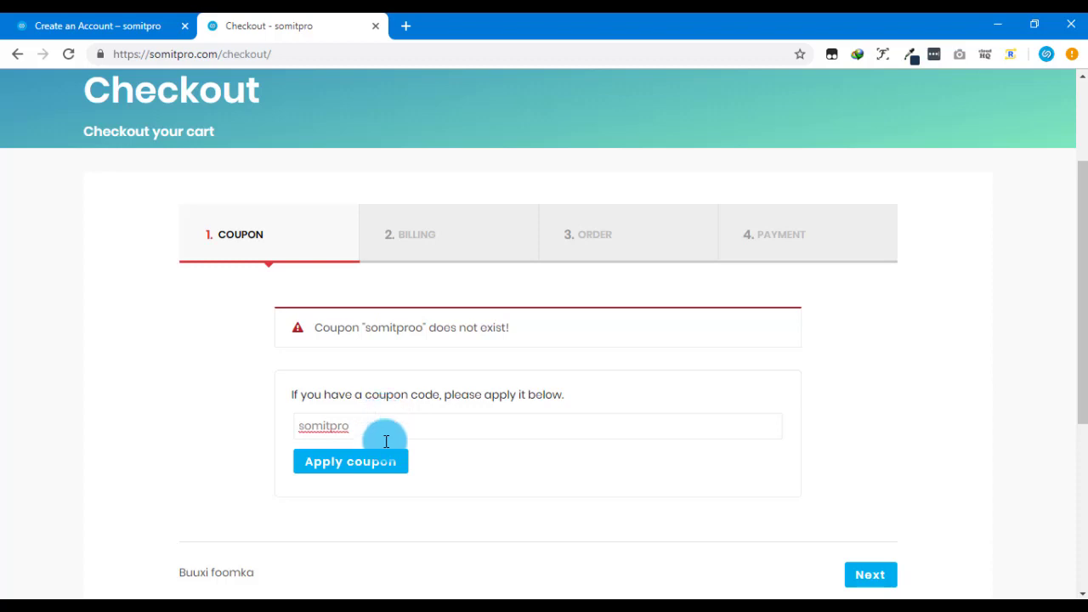
left_click(367, 460)
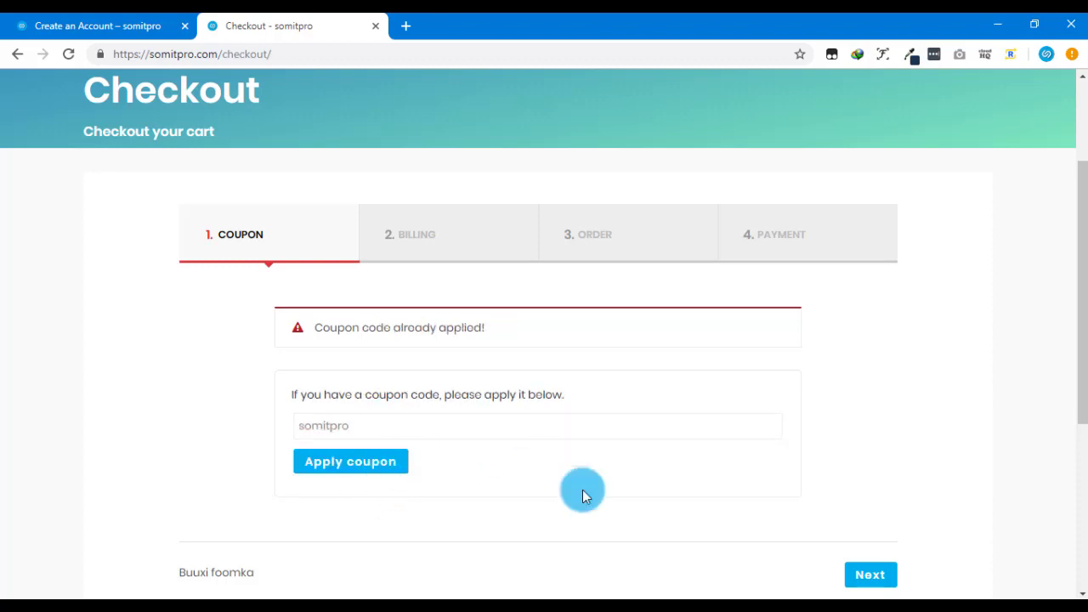
left_click(869, 574)
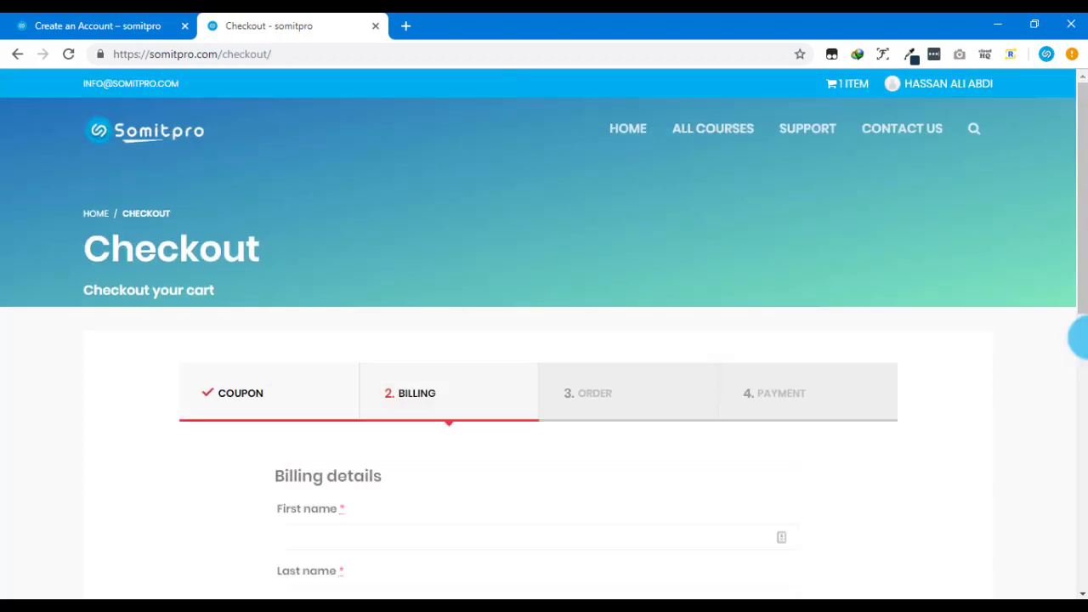
- Fill in the billing first name, last name and phone number from autofill suggestions
left_click_drag(1081, 174, 1081, 280)
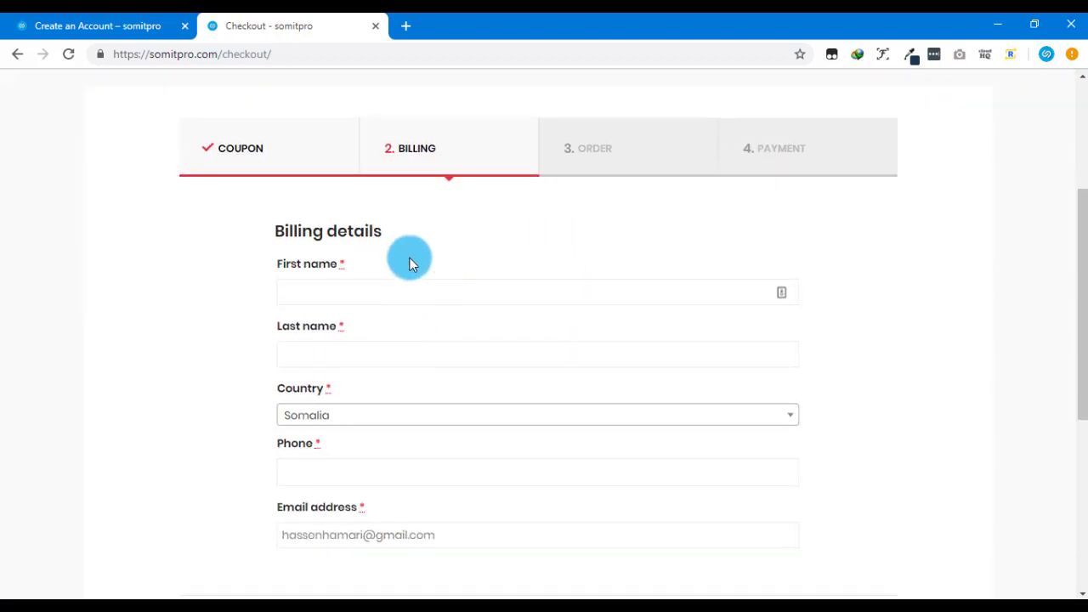
scroll(928, 315, "down", 2)
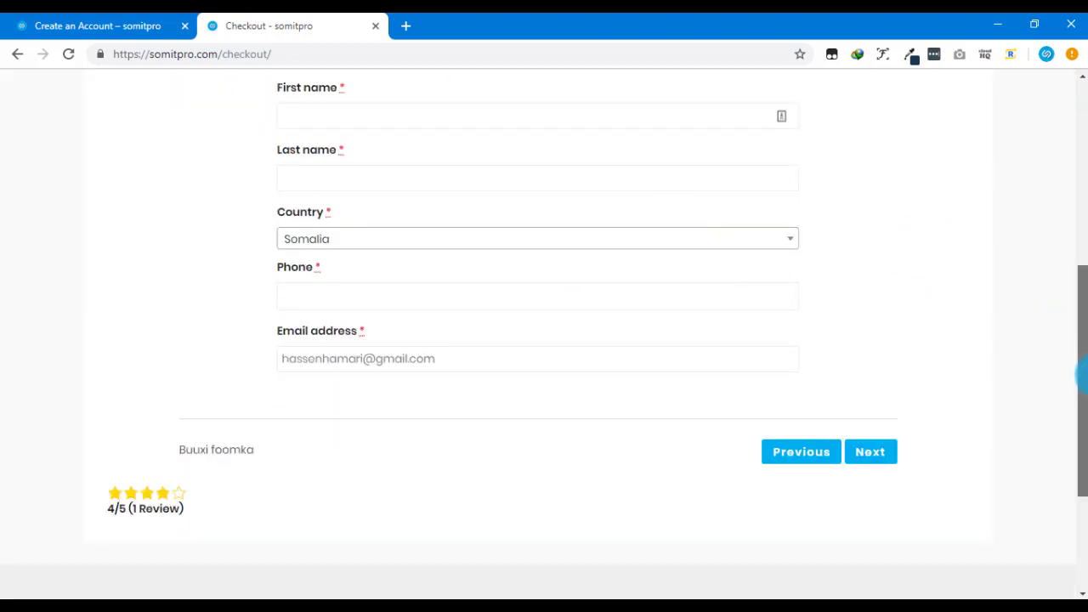
left_click_drag(1081, 374, 1081, 328)
left_click(369, 217)
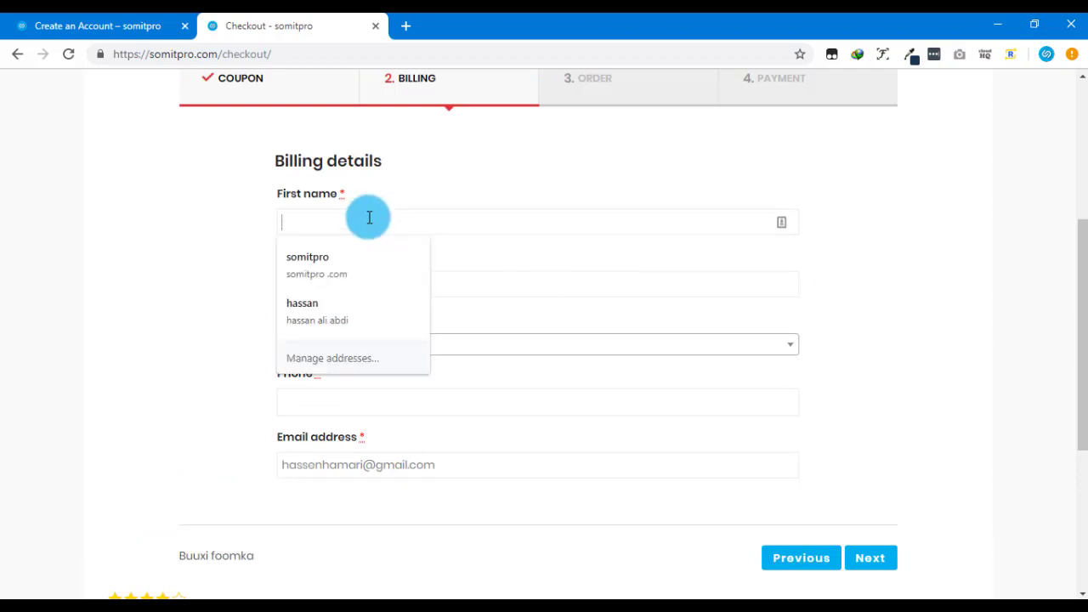
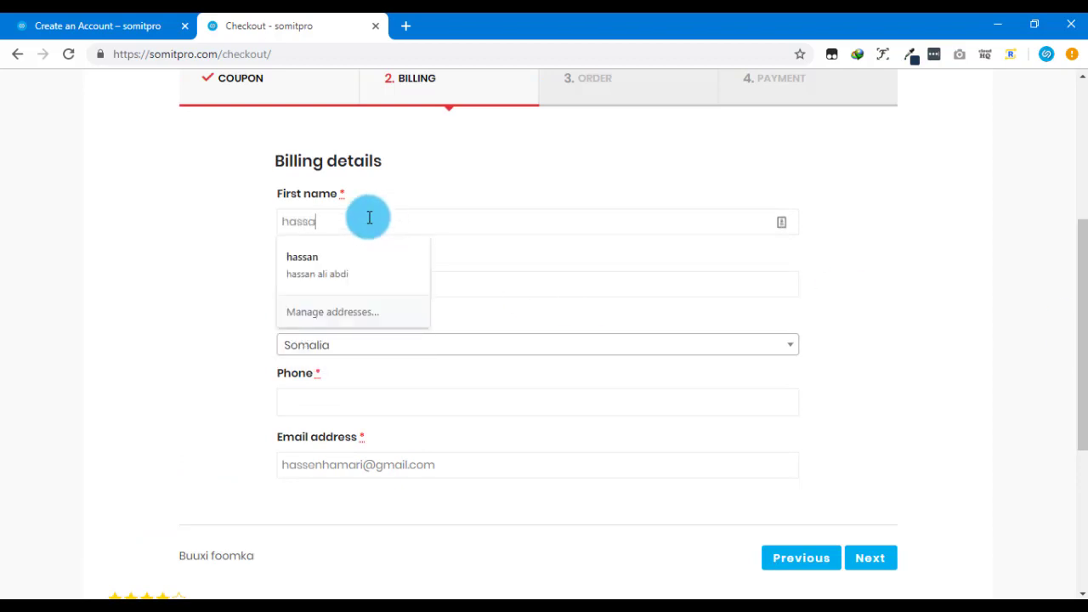
key("Tab")
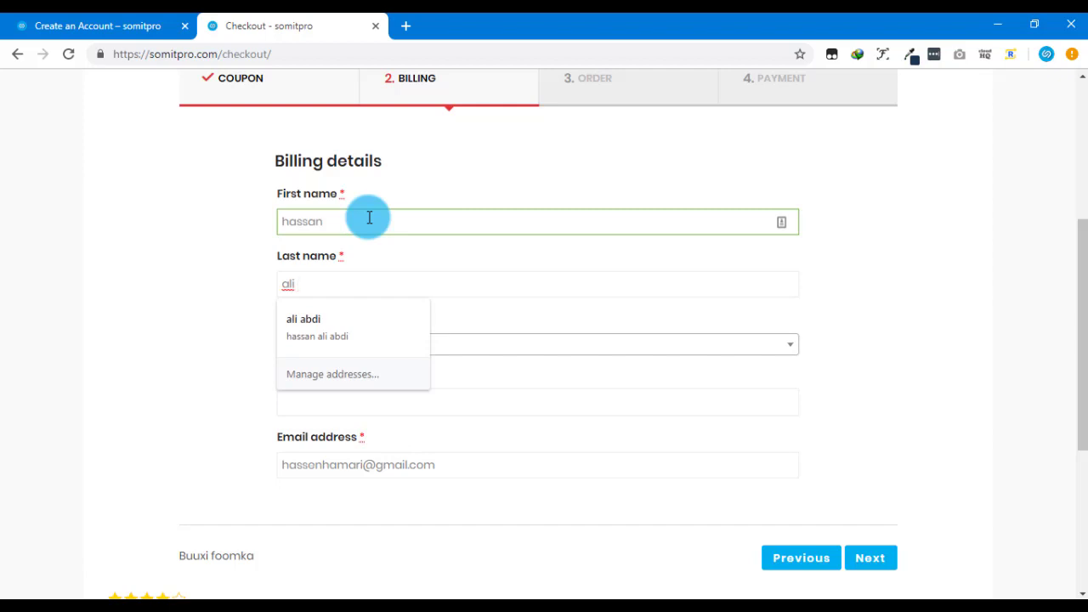
key("Tab")
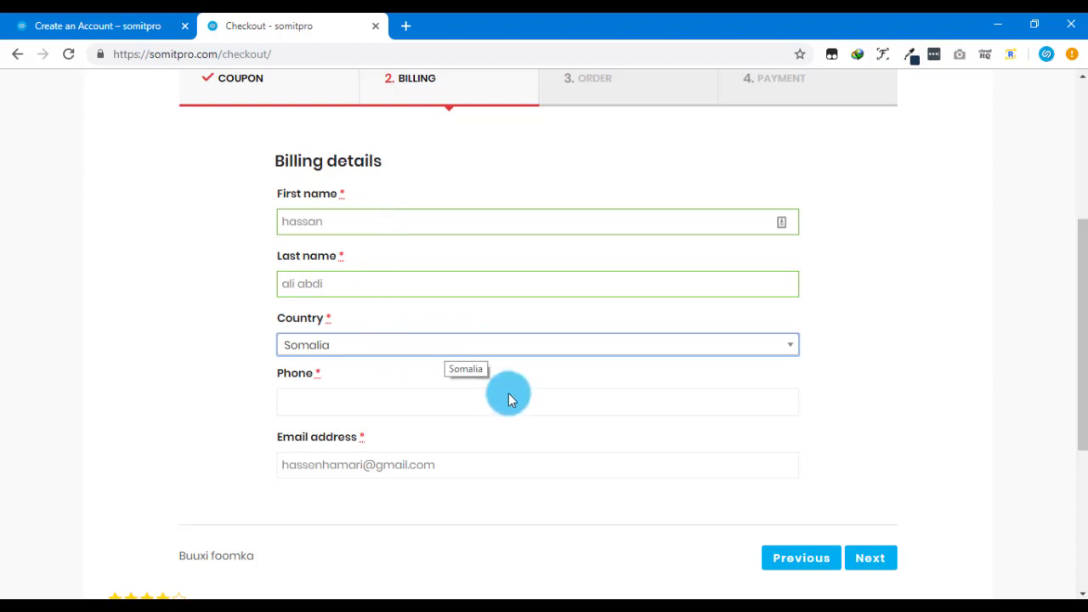
left_click(350, 401)
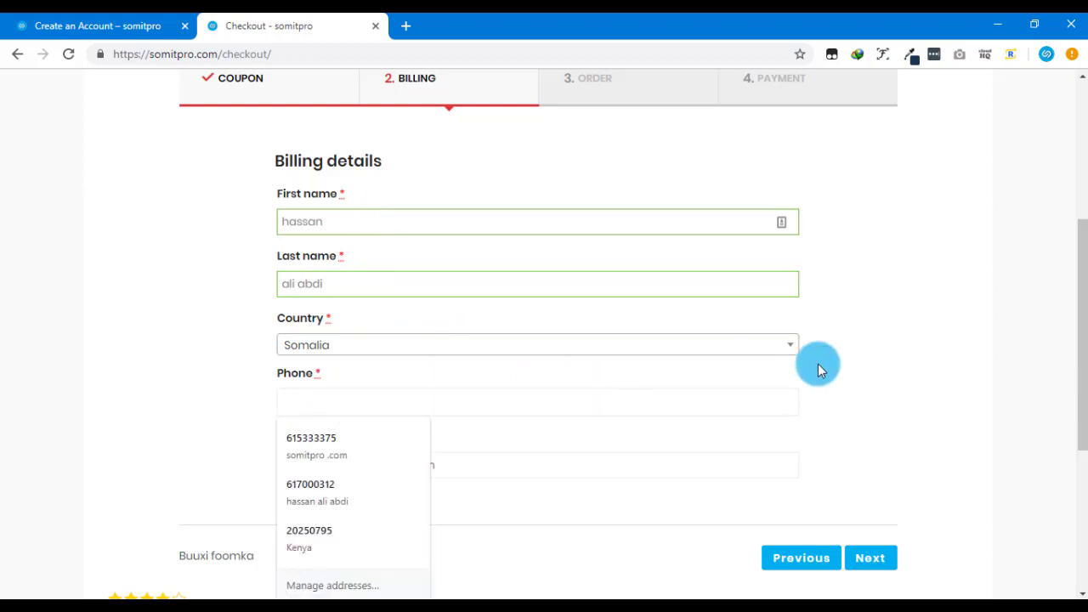
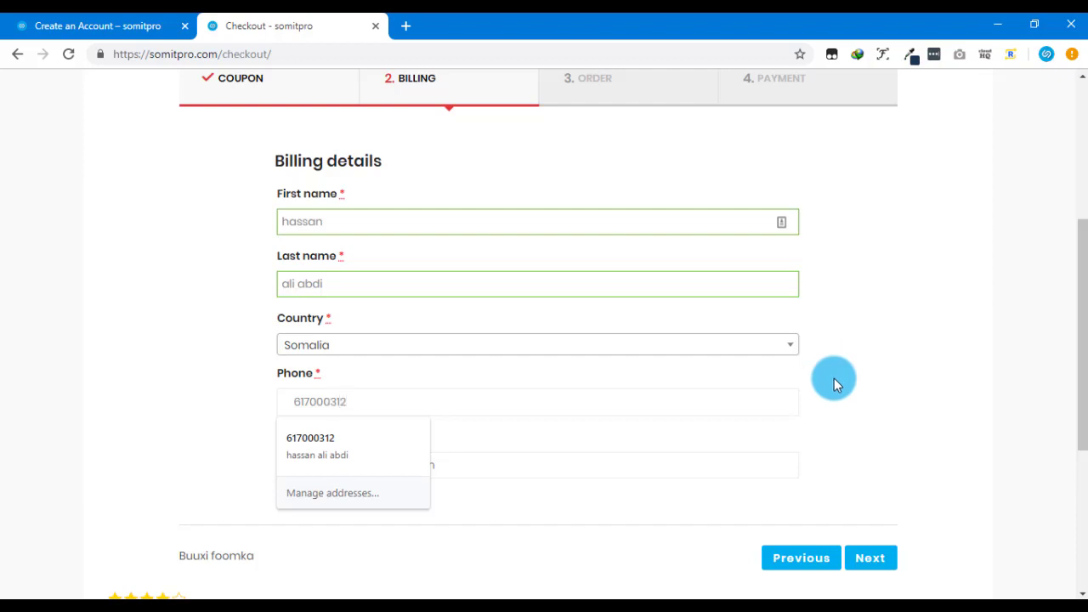
key("Return")
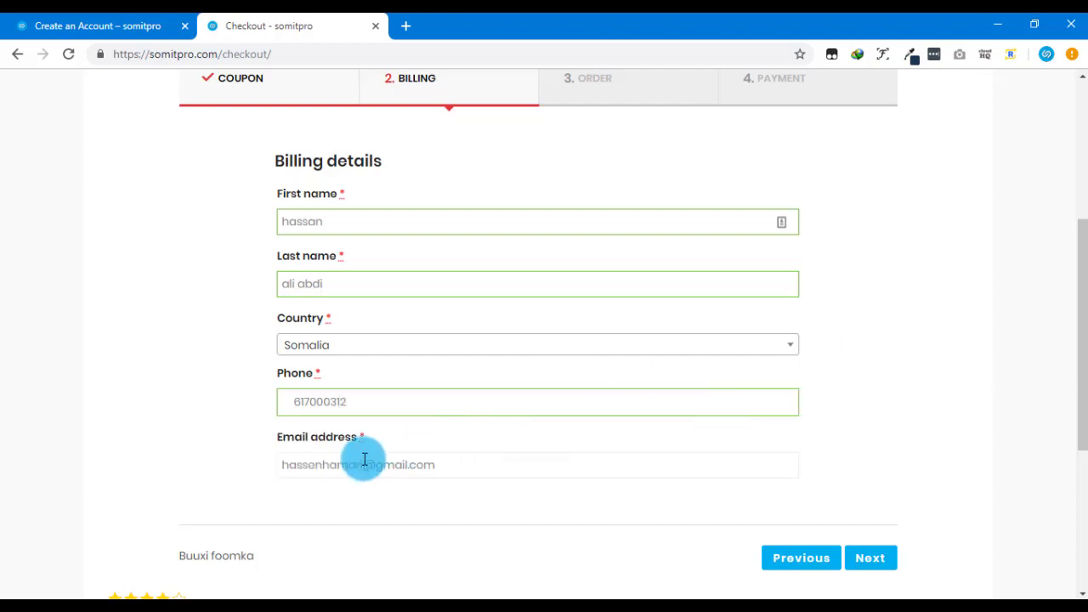
- Review the 8.00$ order total and continue to the Payment step
left_click(858, 581)
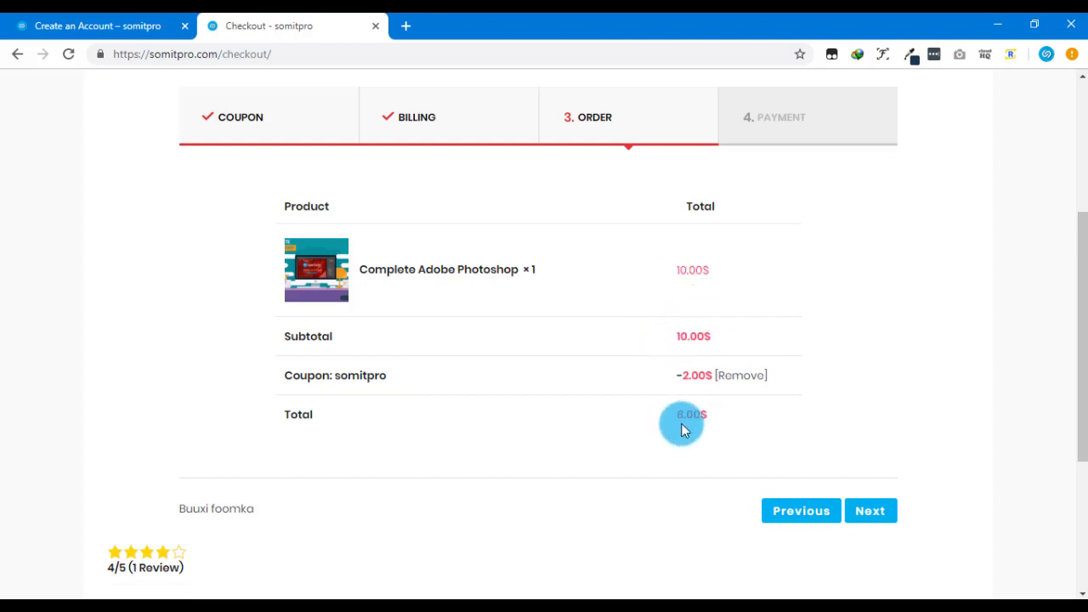
left_click(869, 508)
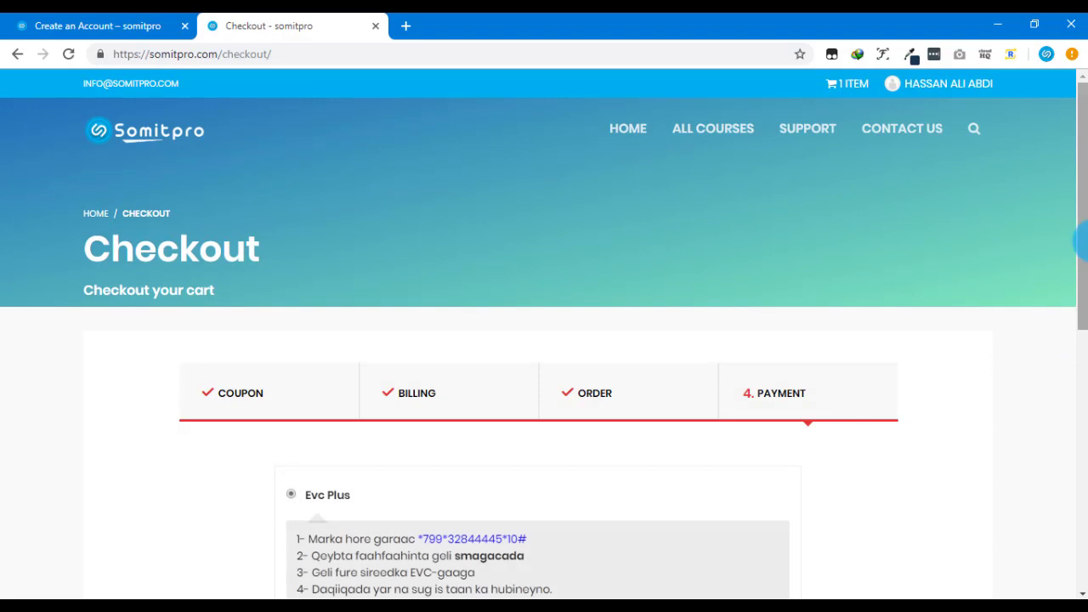
left_click_drag(1081, 238, 1076, 323)
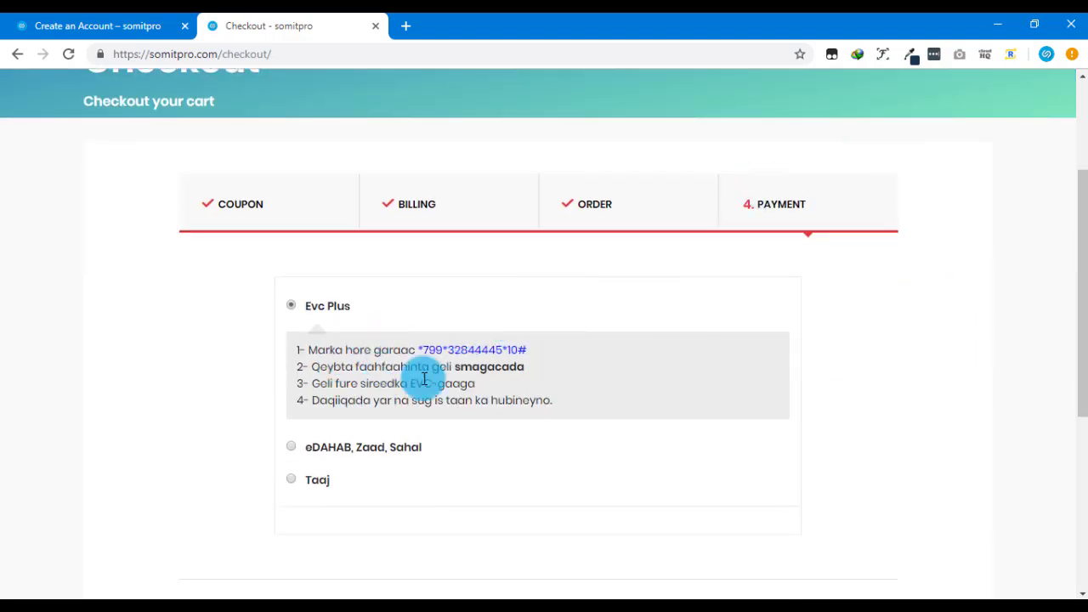
- Select Taaj as the payment method and place the 8.00$ order
left_click_drag(1081, 289, 1081, 315)
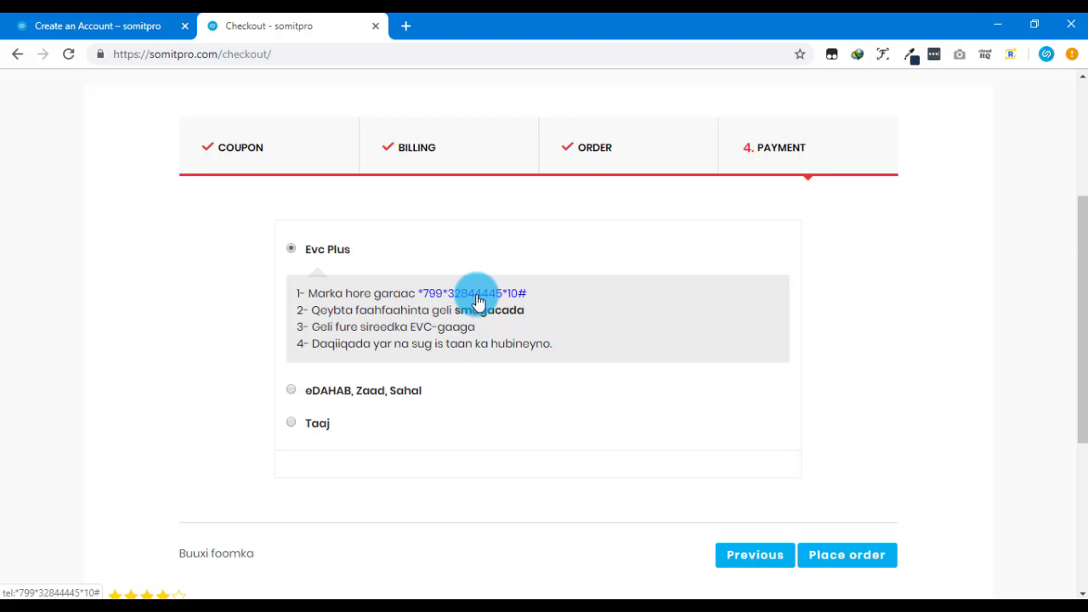
left_click(475, 293)
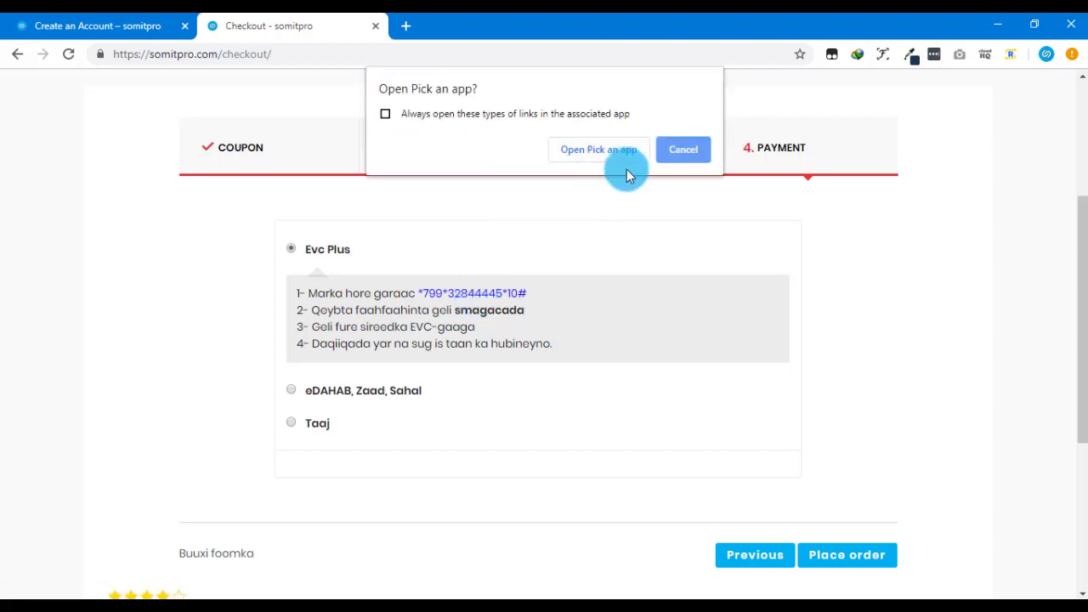
left_click(685, 150)
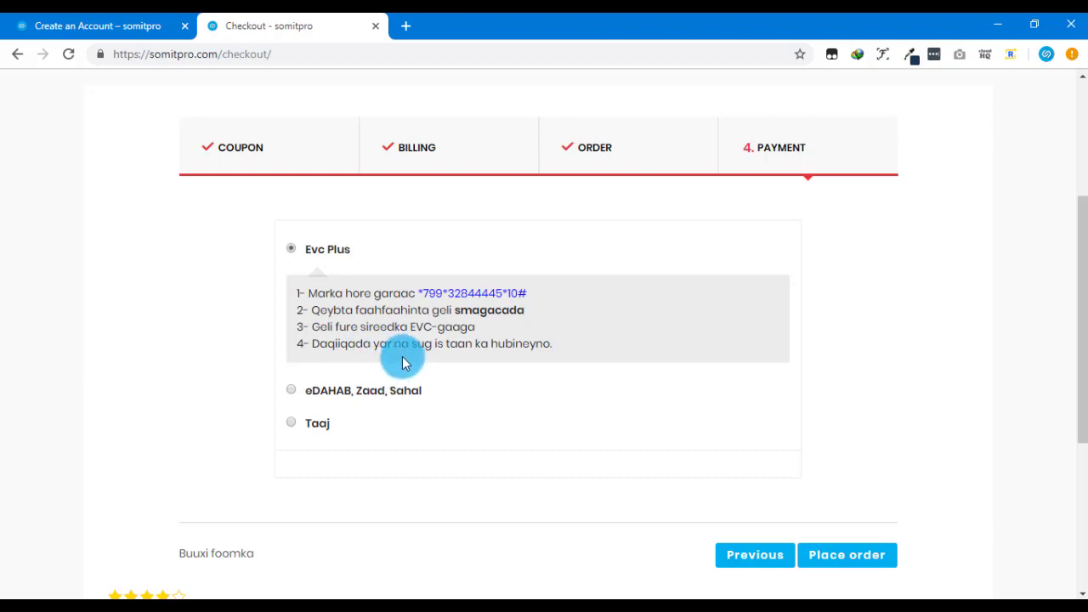
left_click(397, 401)
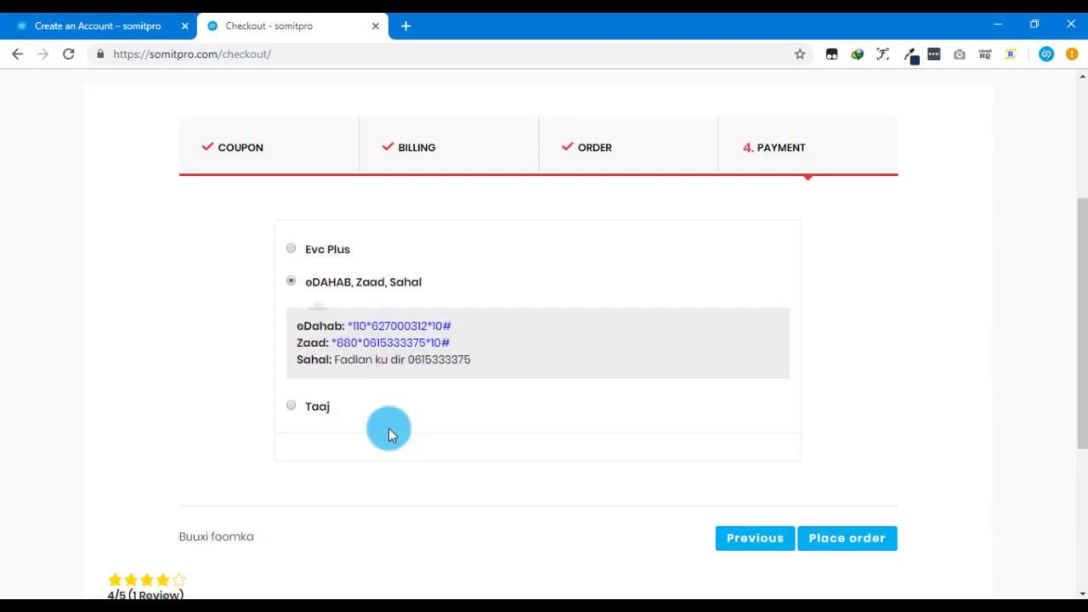
left_click(318, 409)
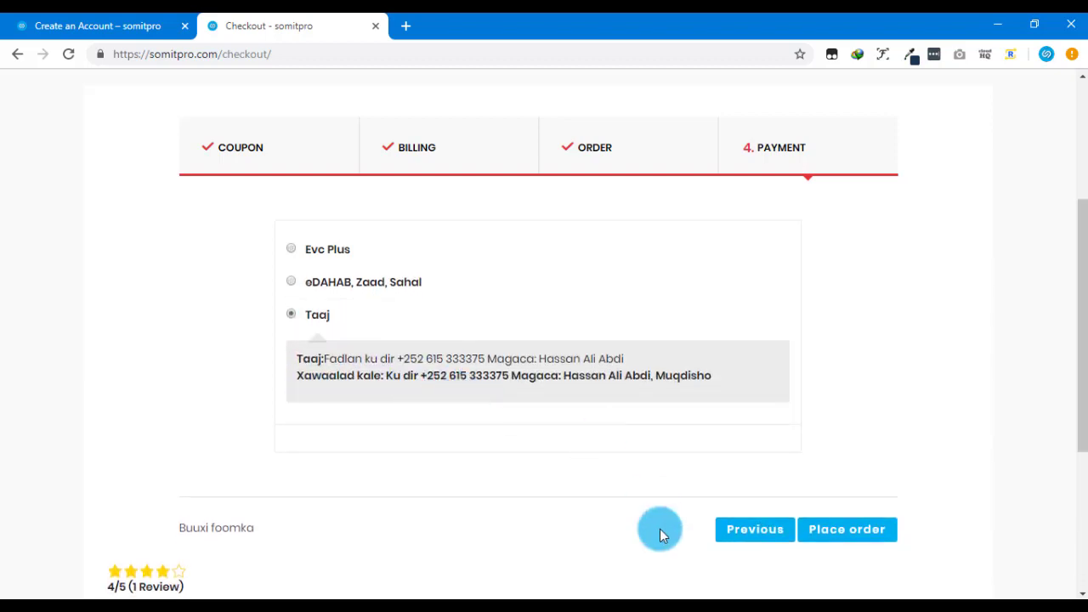
left_click(837, 542)
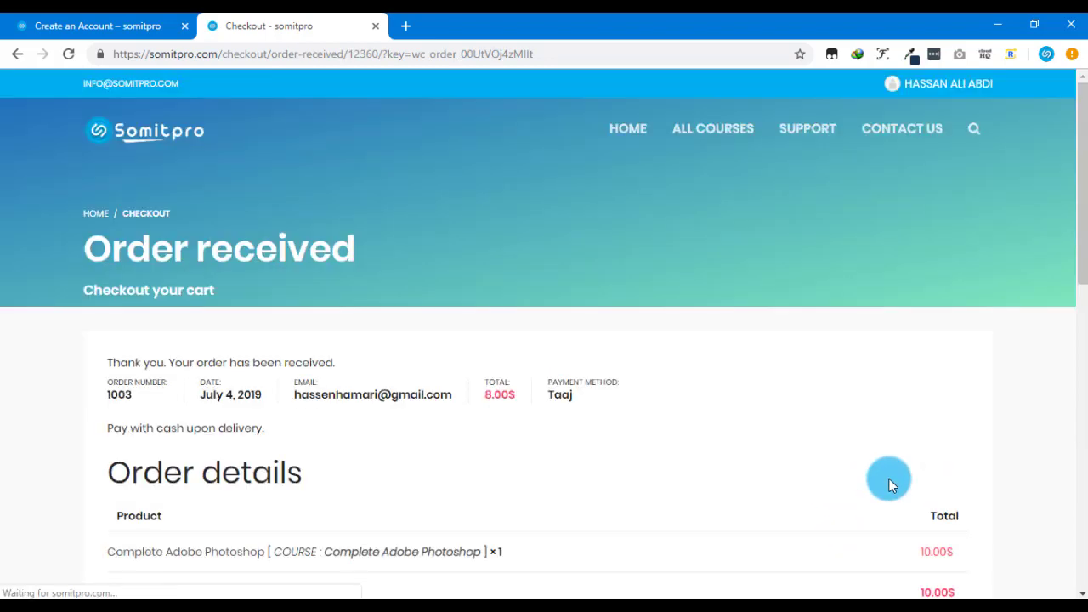
- Review the received Photoshop order, then switch to Gmail in a new tab to see the confirmation
left_click_drag(1077, 204, 1078, 332)
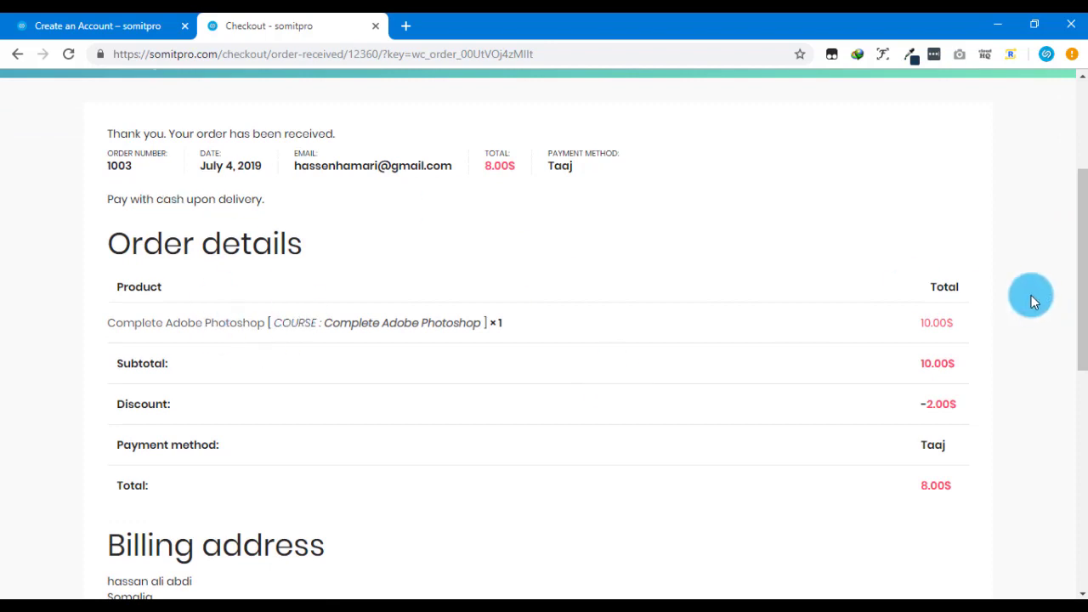
left_click_drag(1084, 314, 1085, 414)
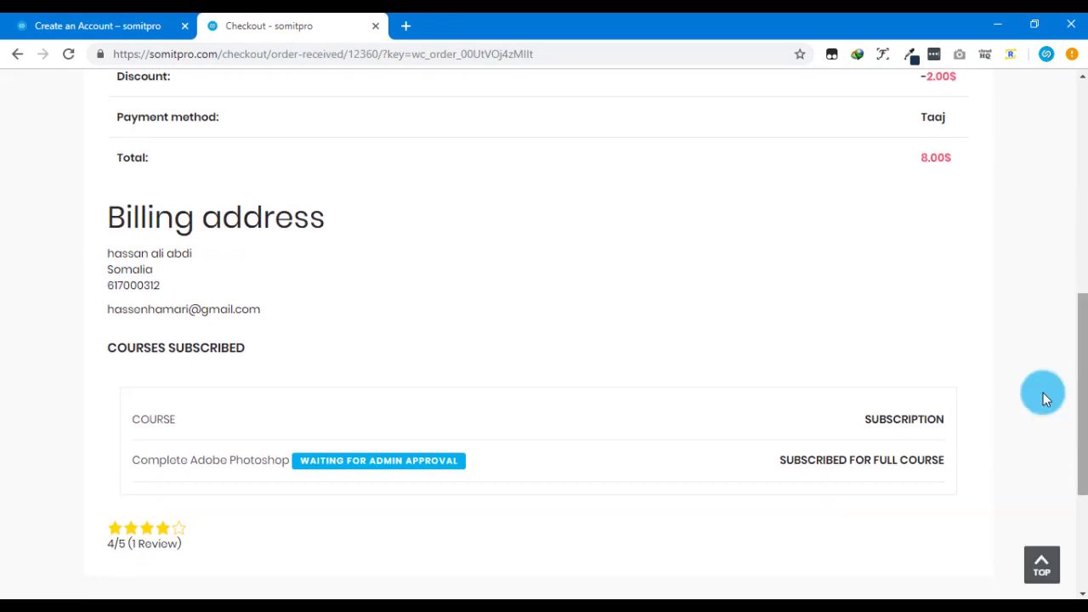
left_click(406, 28)
left_click(637, 352)
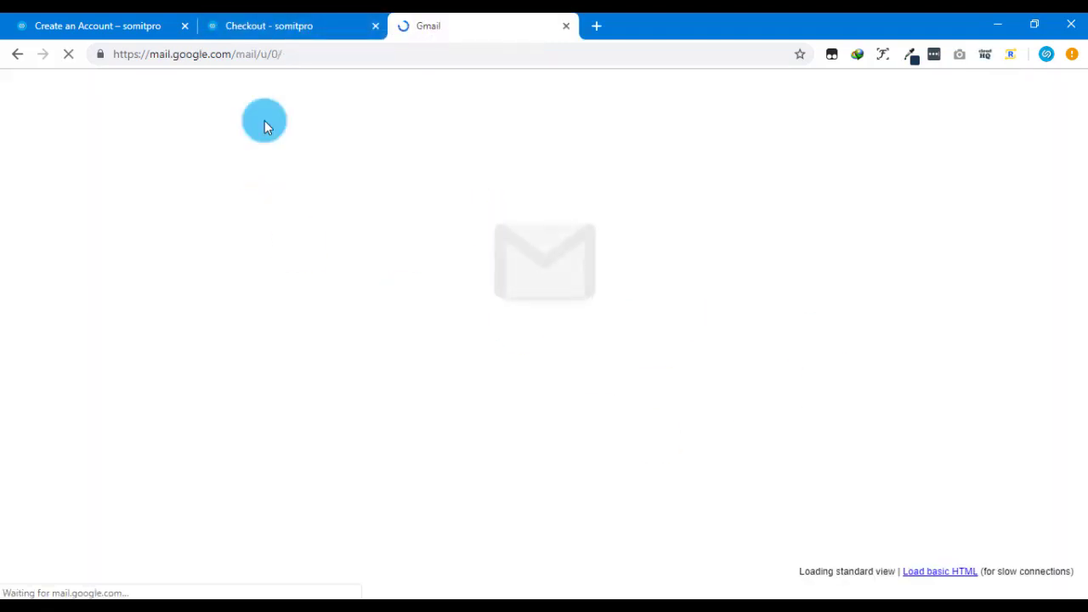
left_click(273, 39)
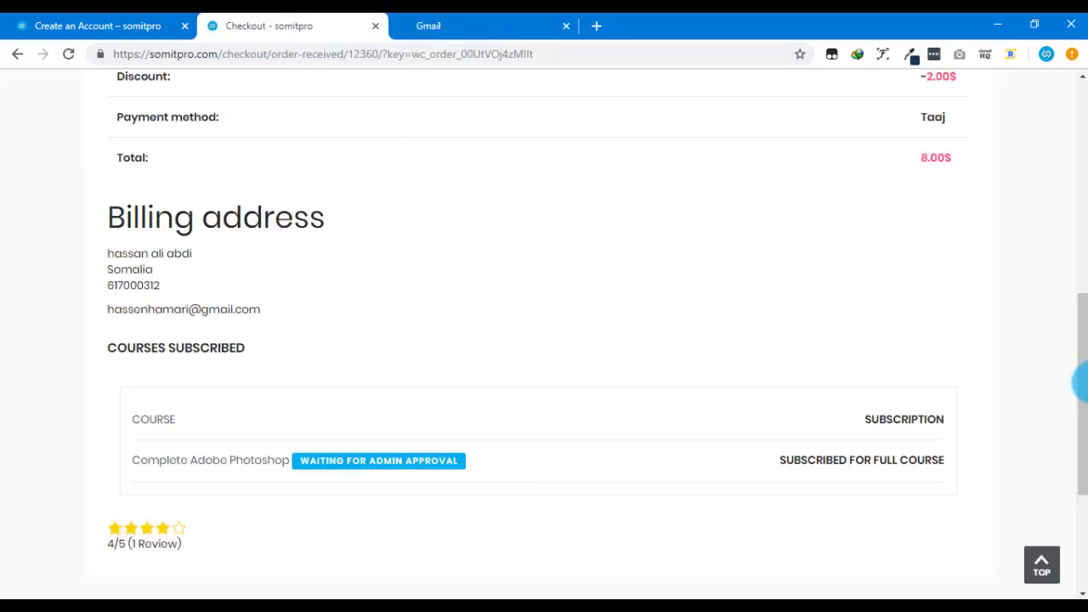
left_click_drag(1081, 380, 633, 343)
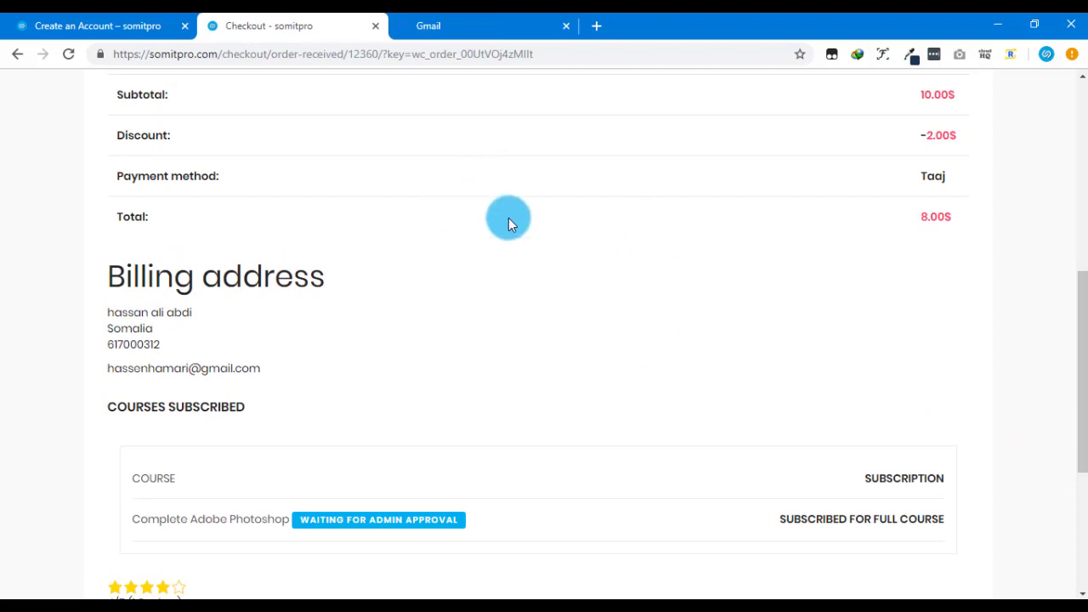
scroll(1081, 352, "up", 3)
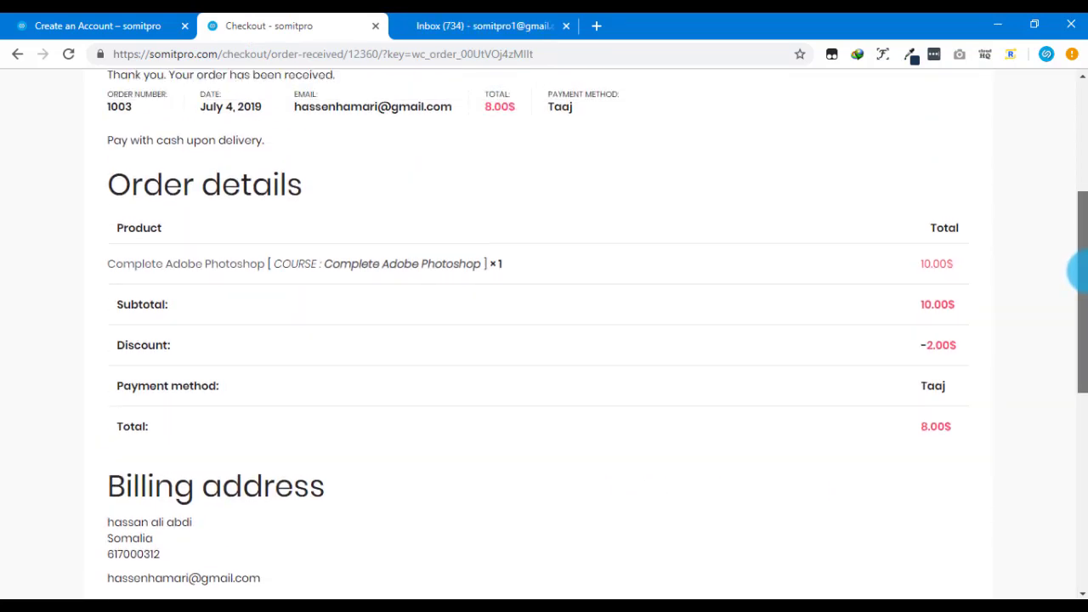
left_click_drag(1080, 299, 1073, 243)
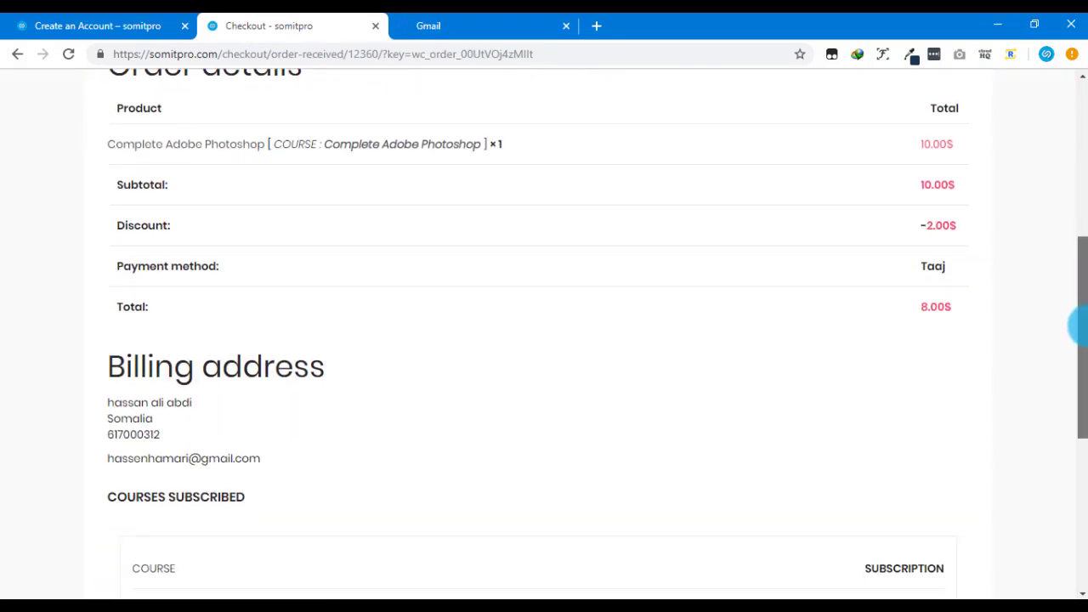
key("ctrl+Tab")
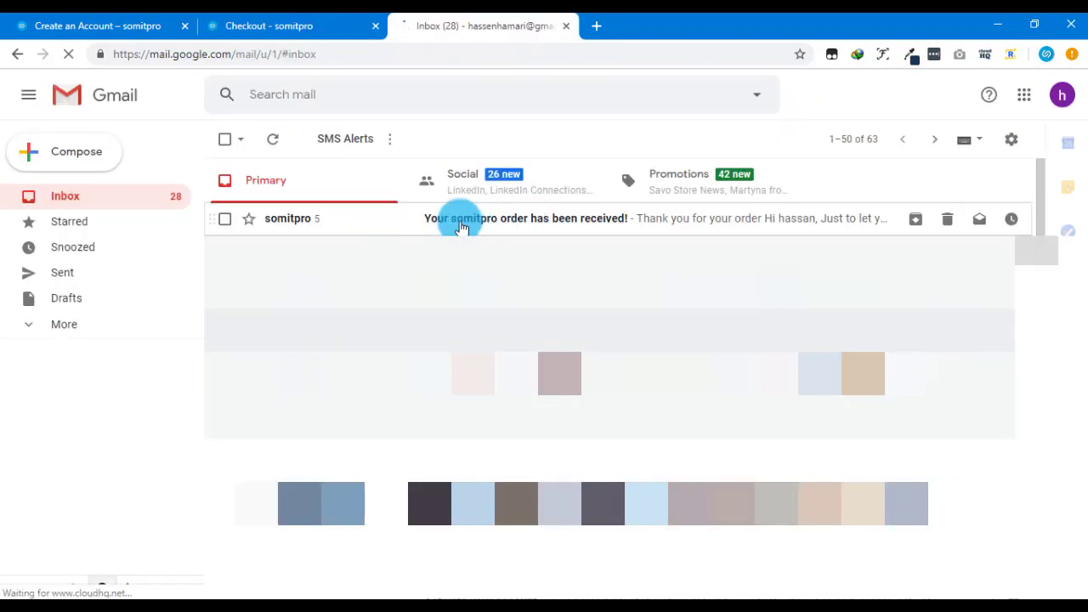
- Read the somitpro order confirmation email's order table in Gmail, then return to the Checkout tab
left_click(553, 214)
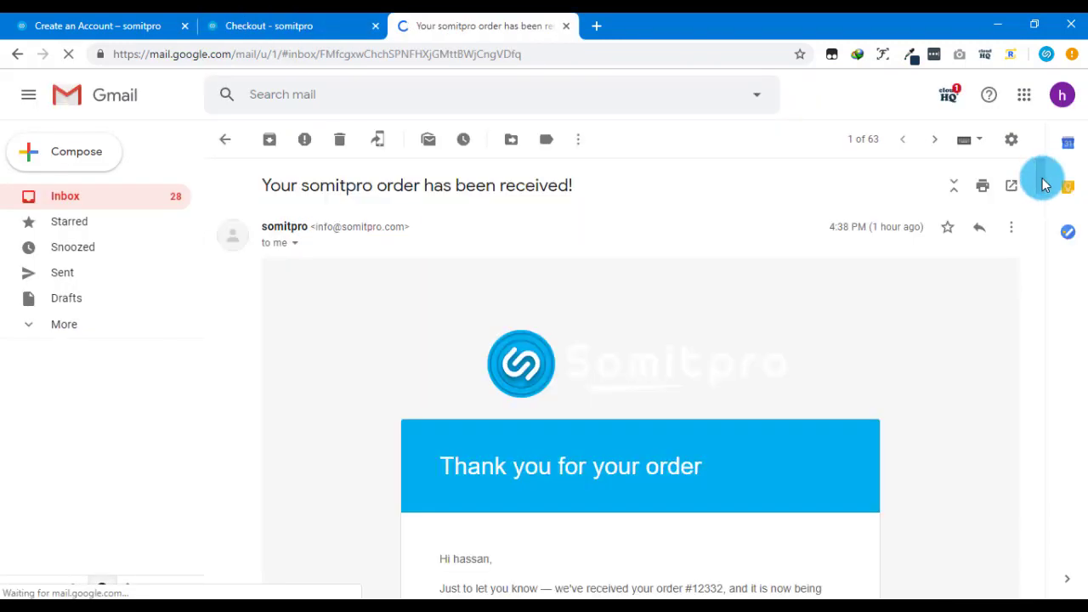
mouse_move(1041, 185)
left_mouse_down()
mouse_move(1041, 245)
mouse_move(1041, 192)
mouse_move(1037, 220)
left_mouse_up()
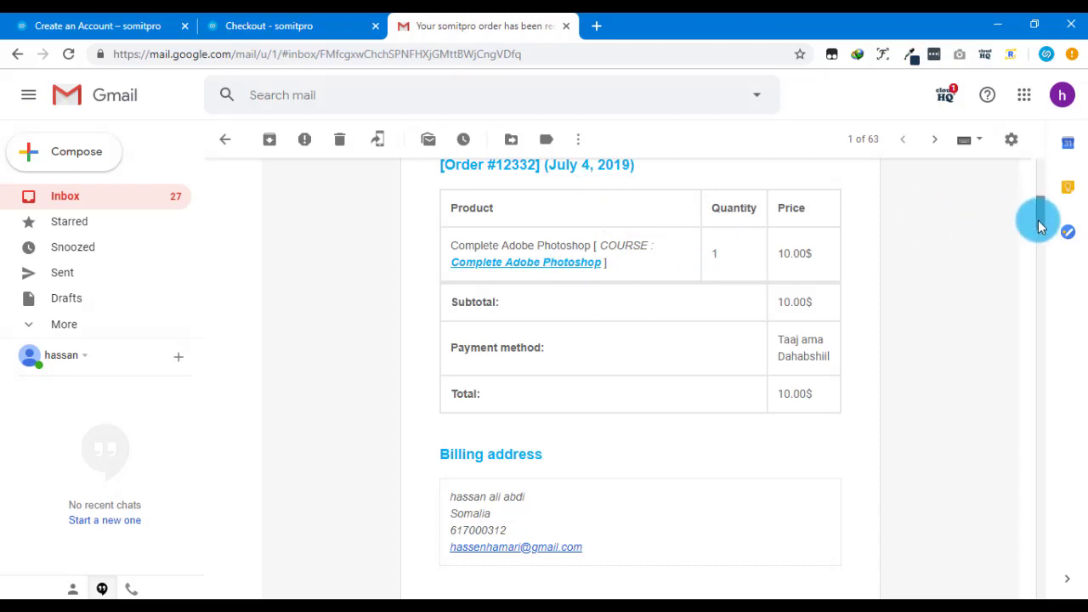
left_click_drag(1038, 226, 1035, 219)
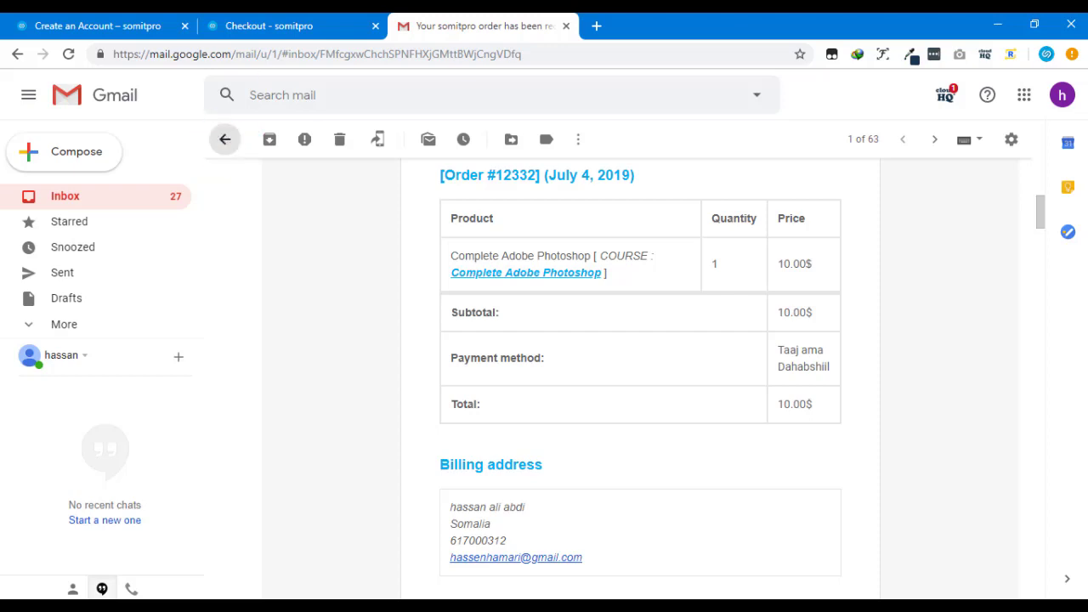
key("ctrl+shift+Tab")
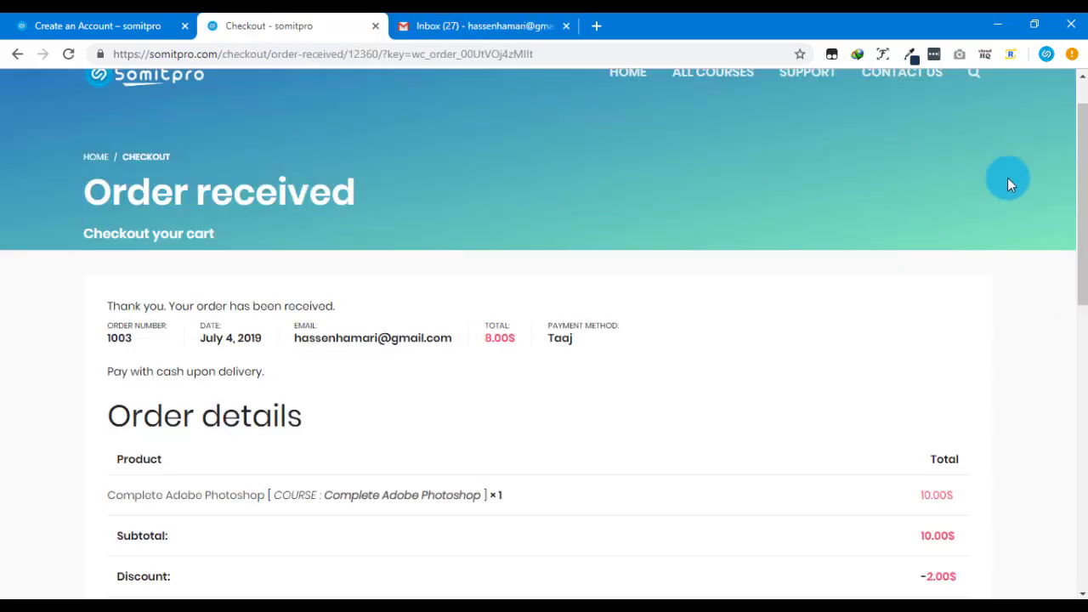
- Open View profile from the account menu and show the General profile details
left_click_drag(1076, 204, 1075, 177)
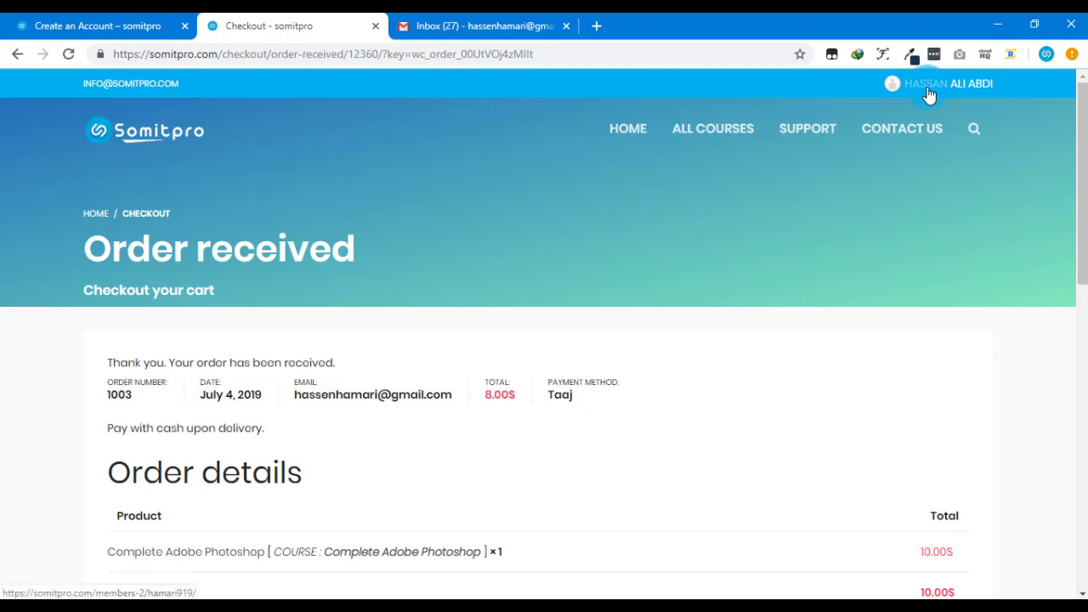
mouse_move(942, 83)
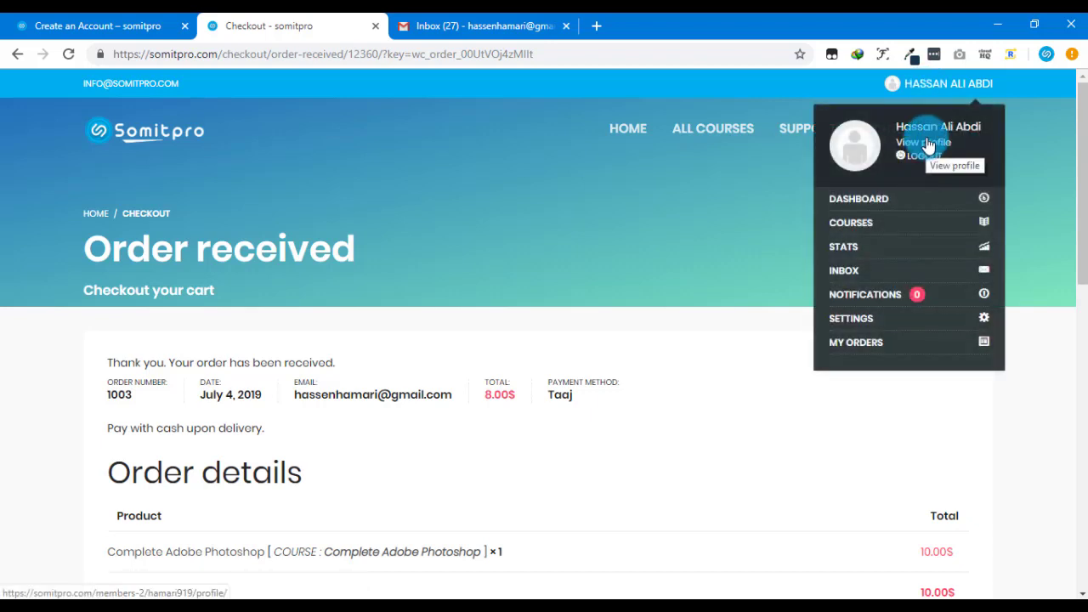
left_click(929, 146)
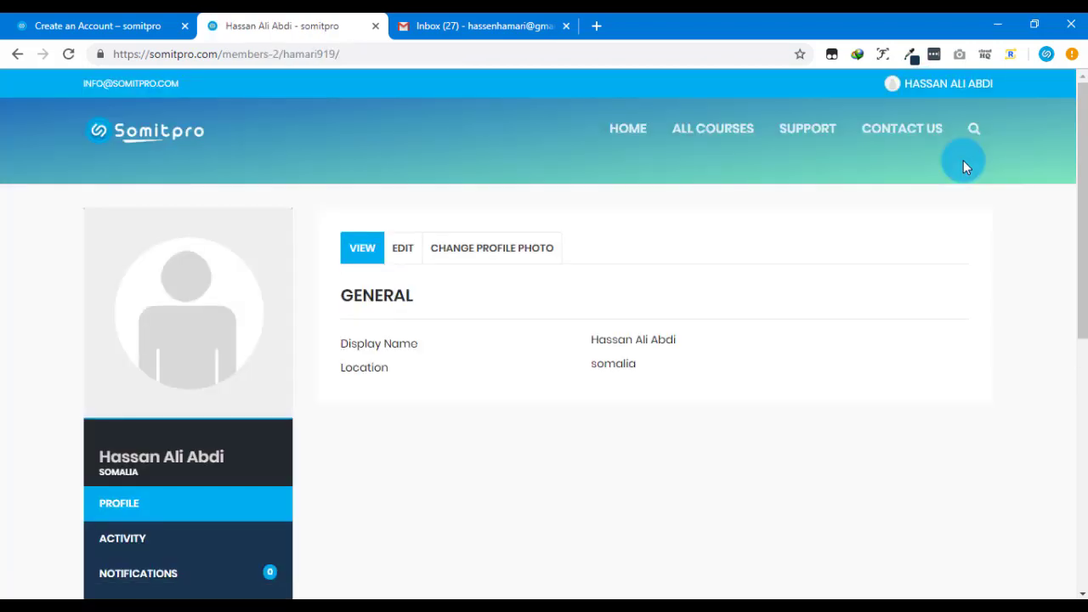
left_click_drag(1077, 192, 1076, 340)
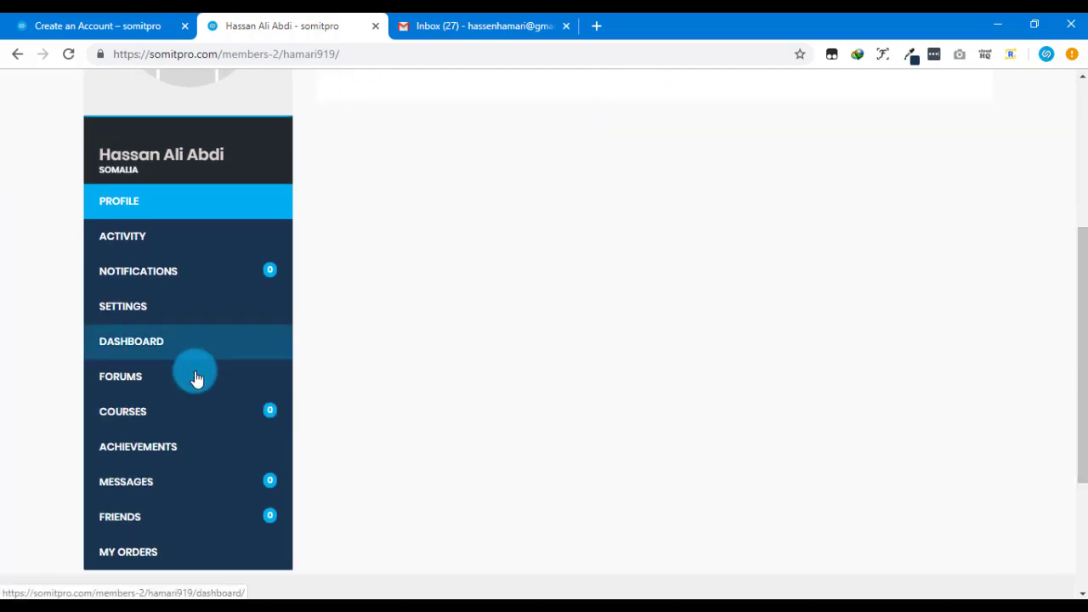
left_click(165, 425)
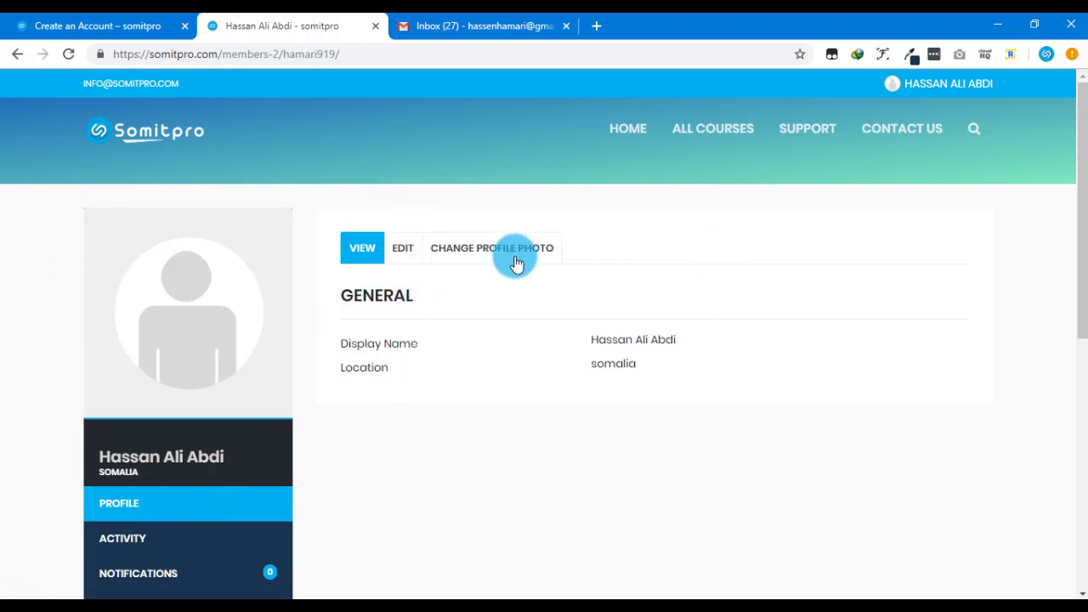
- Upload image.jpg as the profile photo, widen the crop box over the whole picture, and crop it
left_click(457, 255)
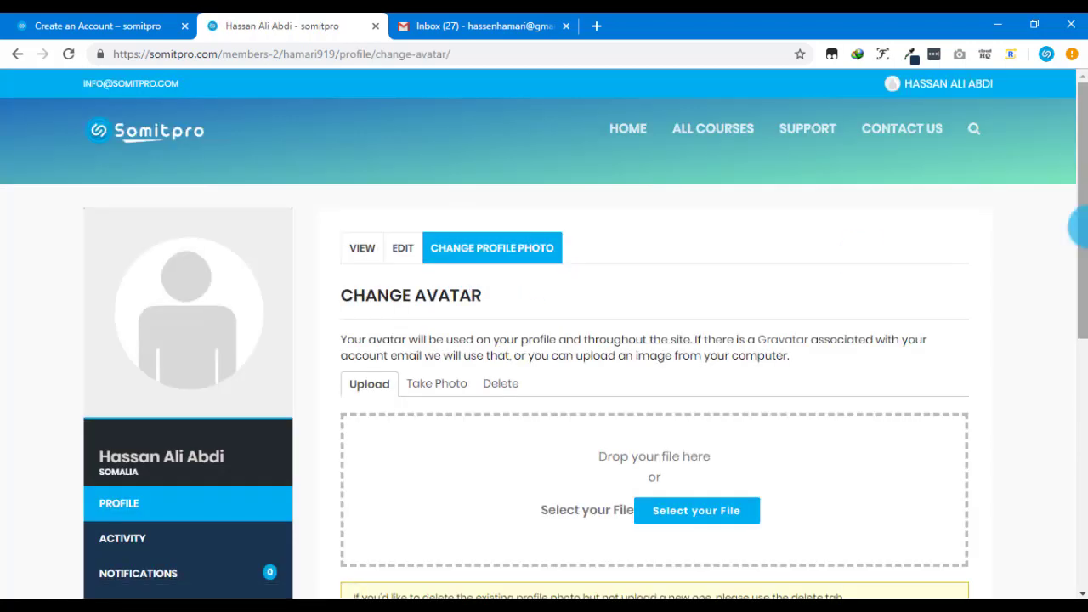
scroll(1077, 225, "down", 2)
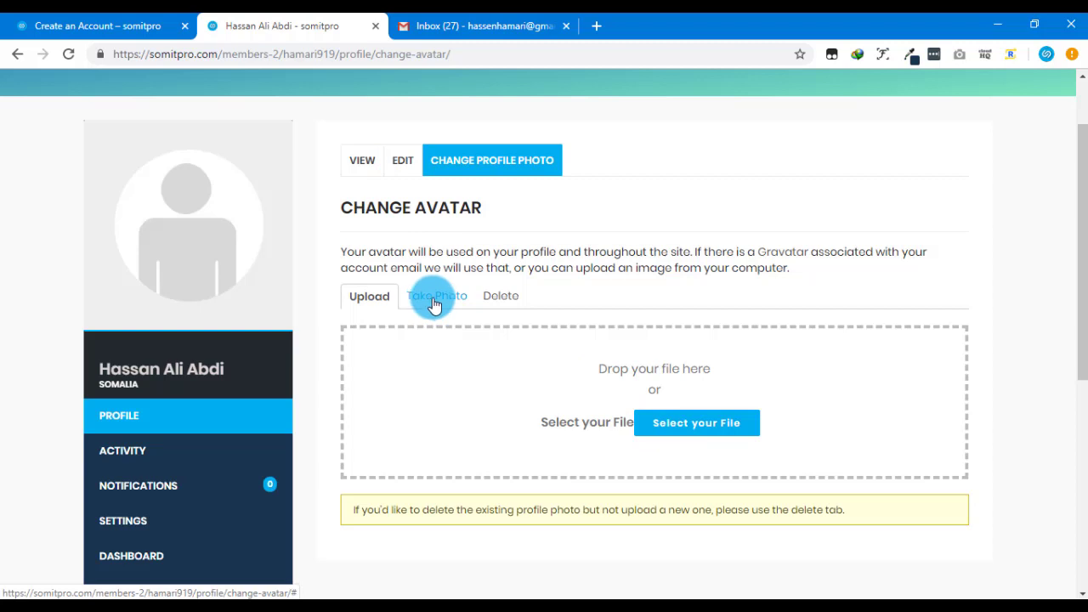
scroll(784, 251, "up", 2)
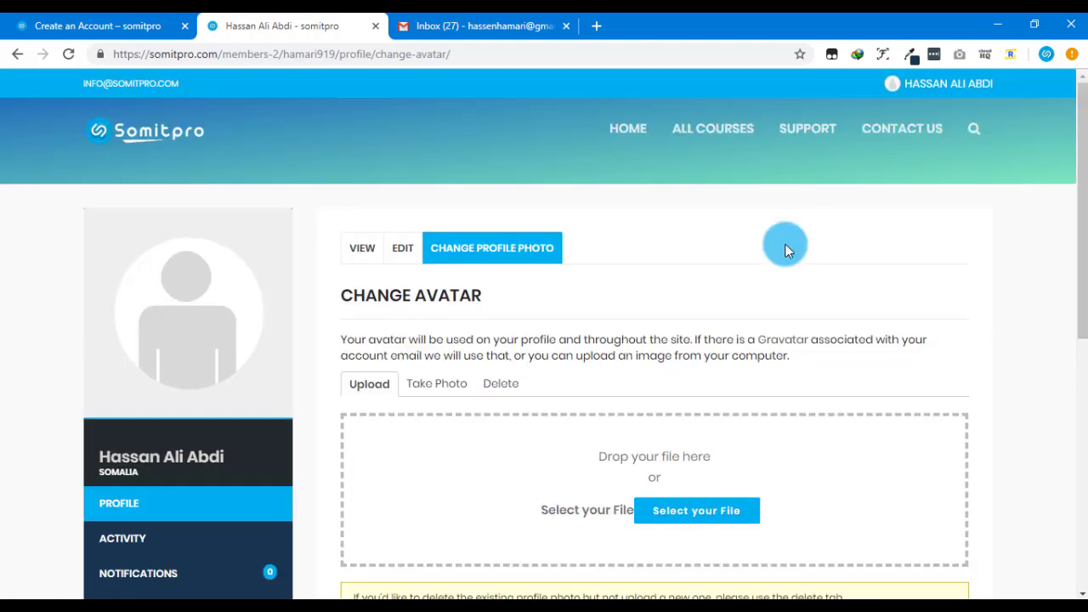
scroll(876, 432, "down", 2)
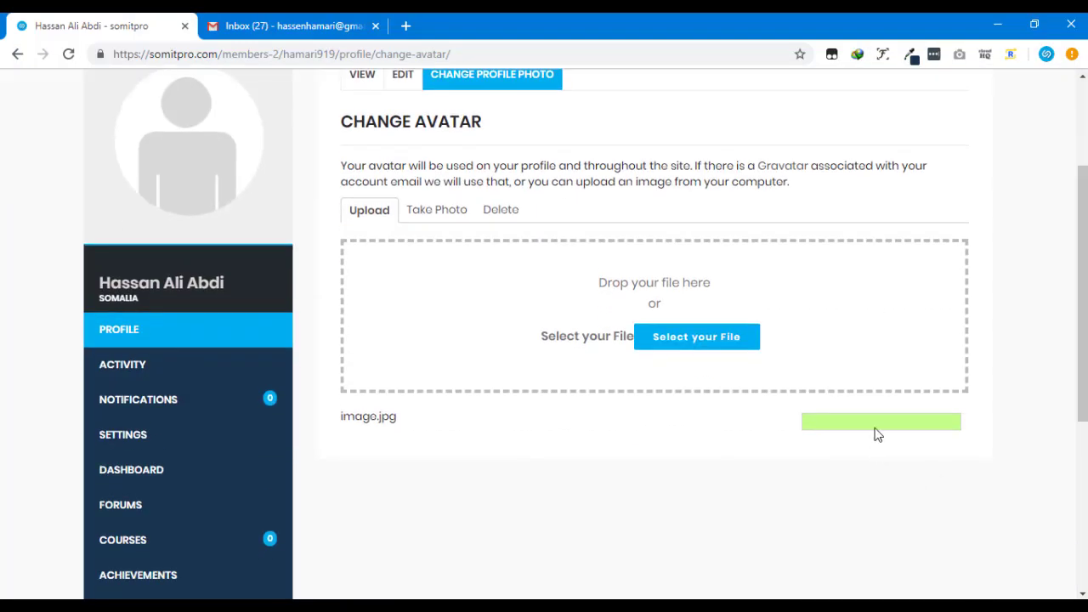
scroll(1087, 364, "down", 2)
scroll(1086, 364, "down", 2)
scroll(839, 153, "up", 2)
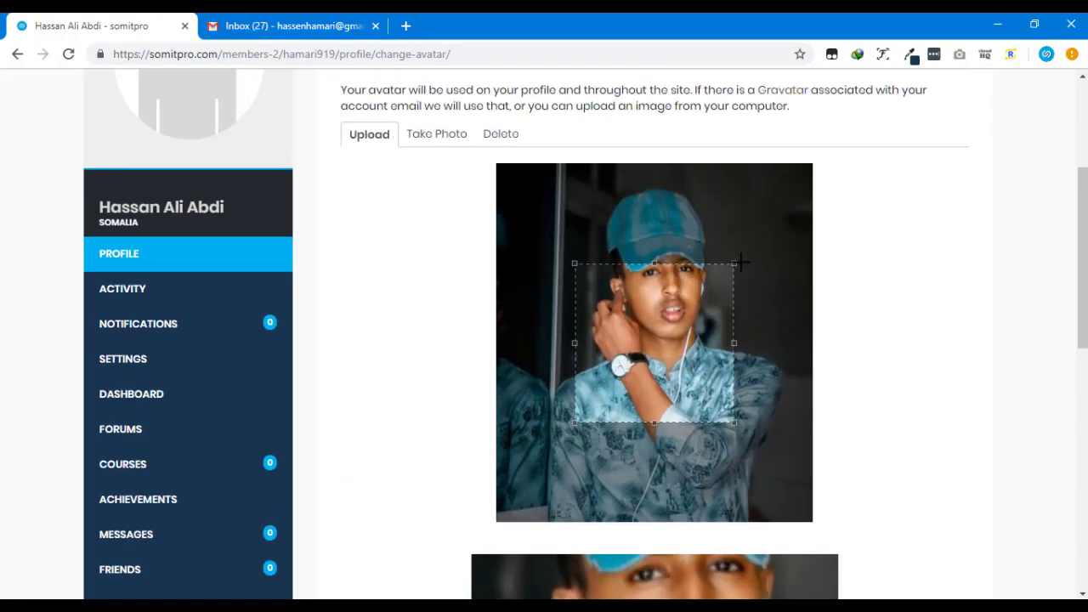
left_click_drag(575, 422, 500, 517)
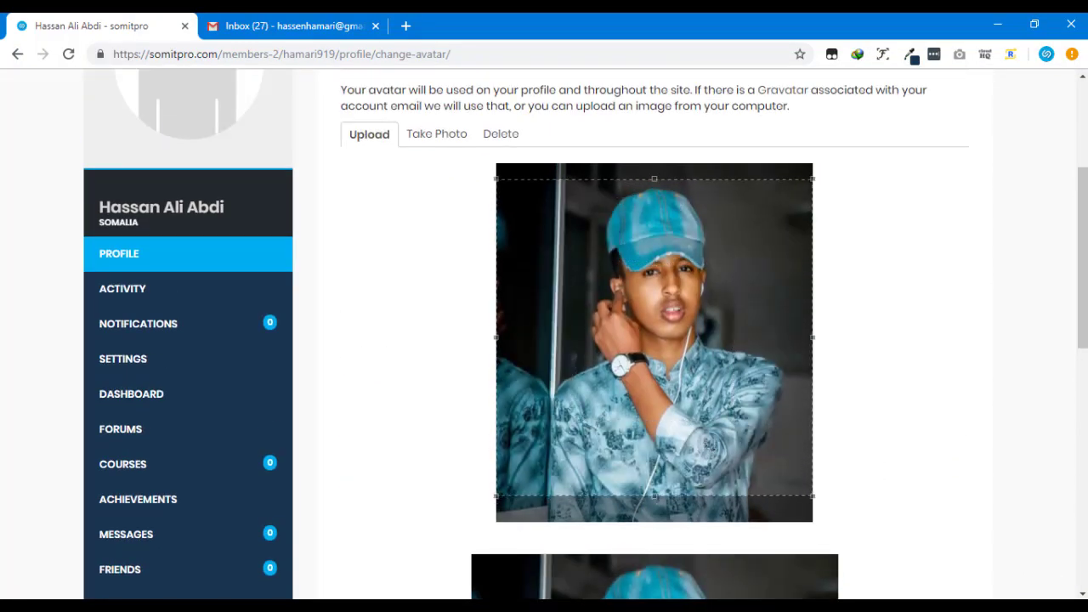
scroll(857, 551, "down", 5)
left_click(850, 454)
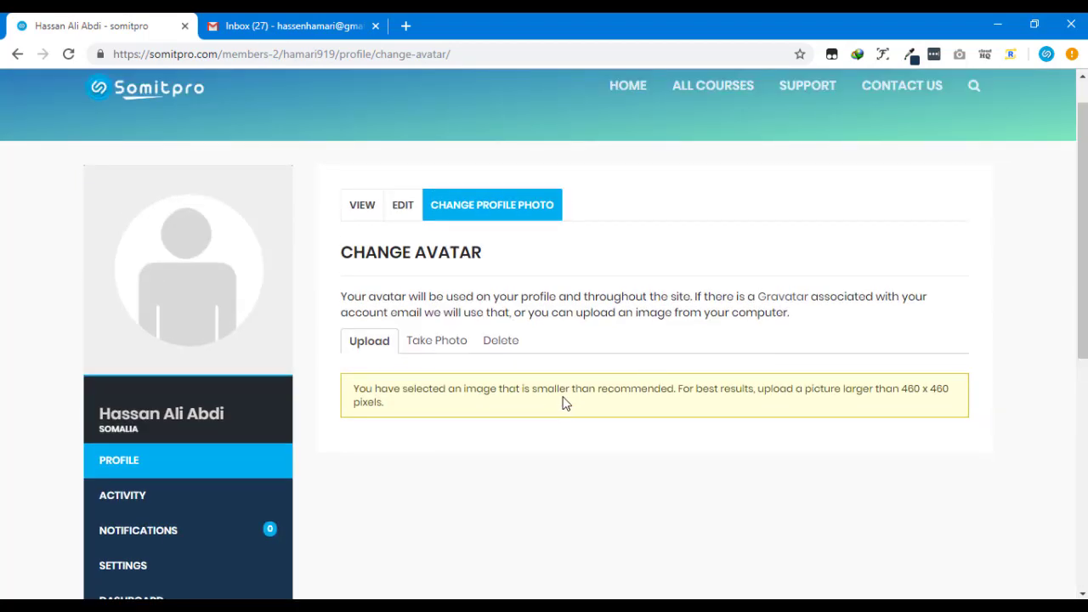